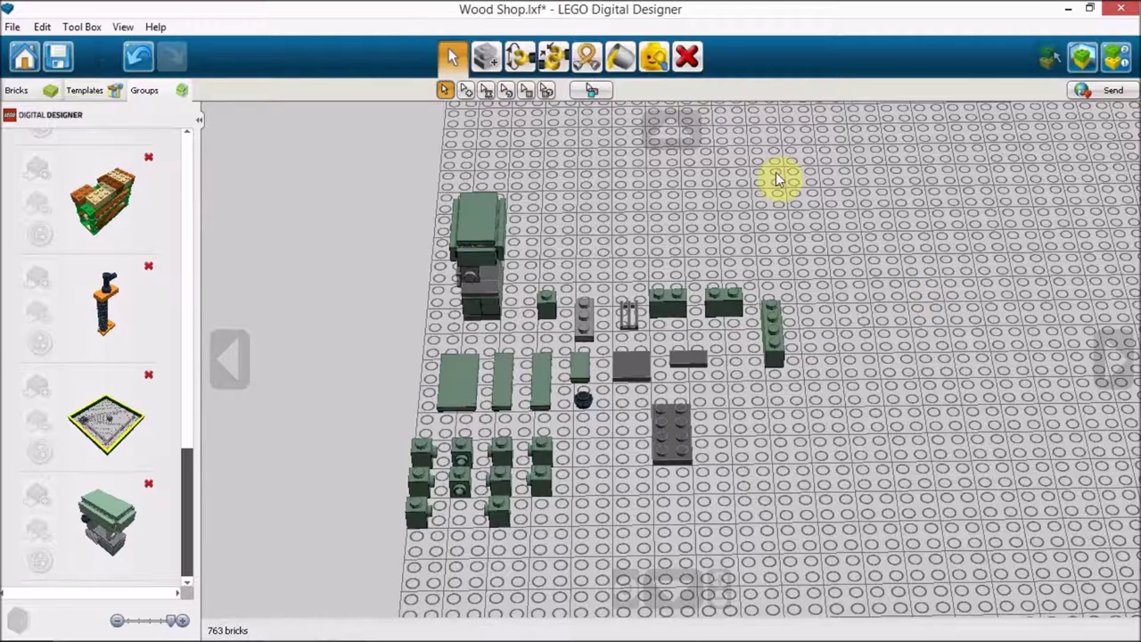
# Drag the dark grey 2x4 plate further down the baseplate, away from the loose parts.
pyautogui.click(674, 134)
pyautogui.click(675, 134)
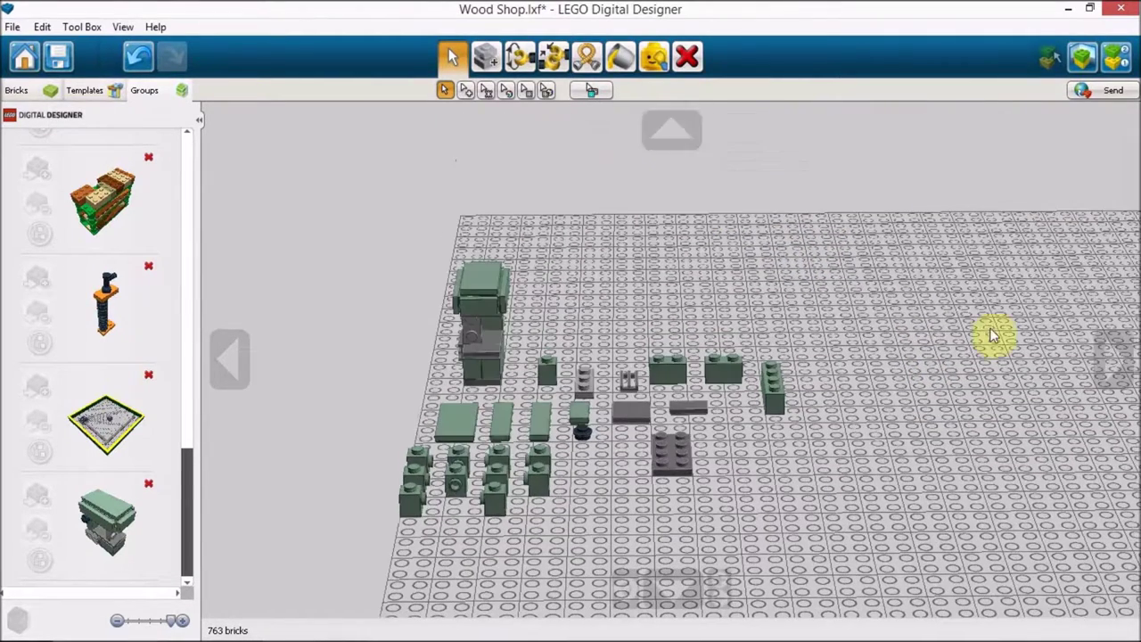
pyautogui.click(1113, 374)
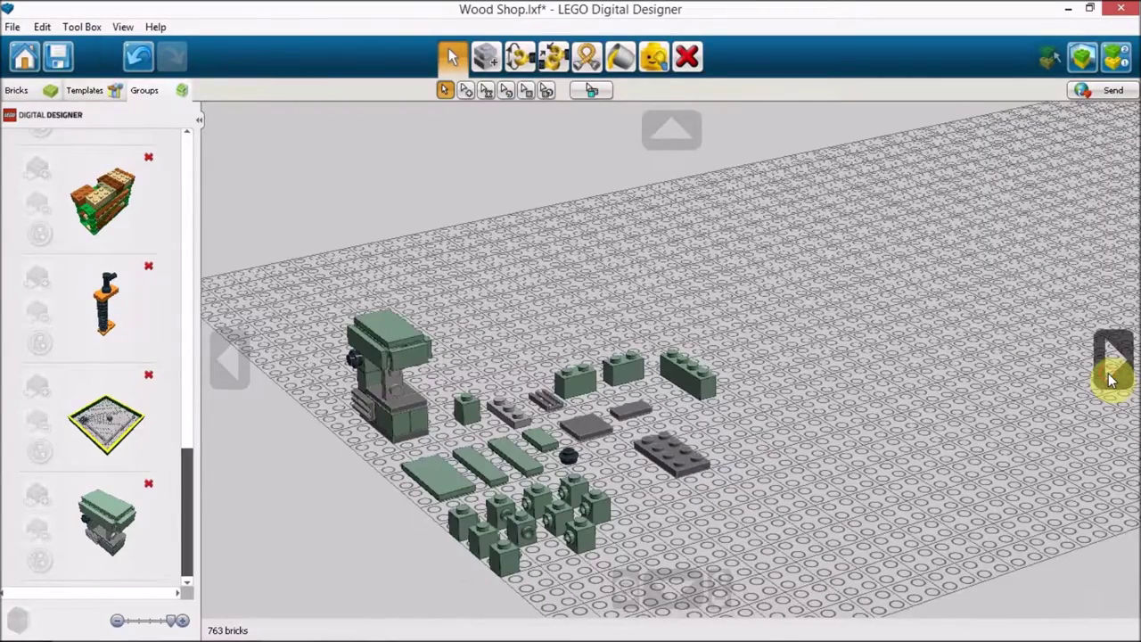
pyautogui.click(1110, 377)
pyautogui.click(1111, 376)
pyautogui.click(1111, 376)
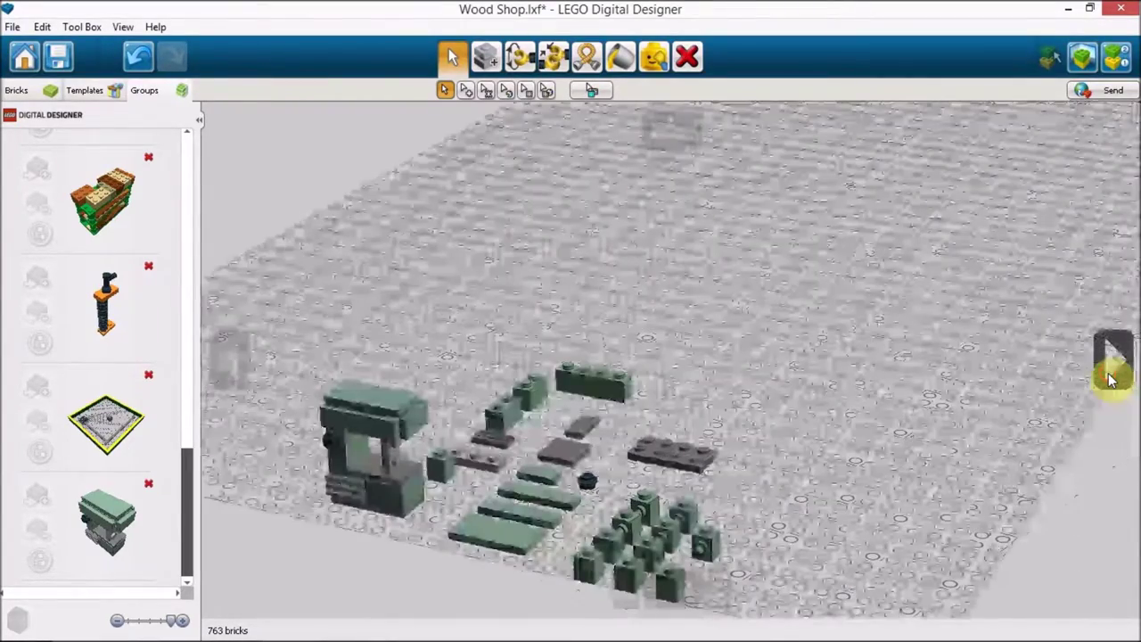
pyautogui.click(1111, 377)
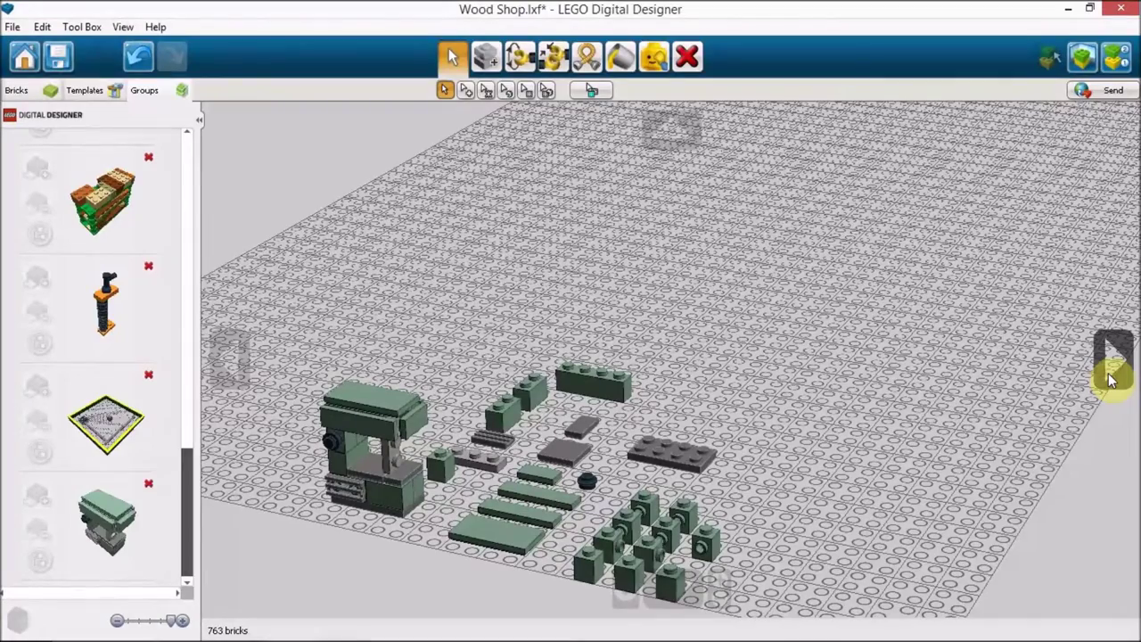
pyautogui.click(229, 356)
pyautogui.click(229, 356)
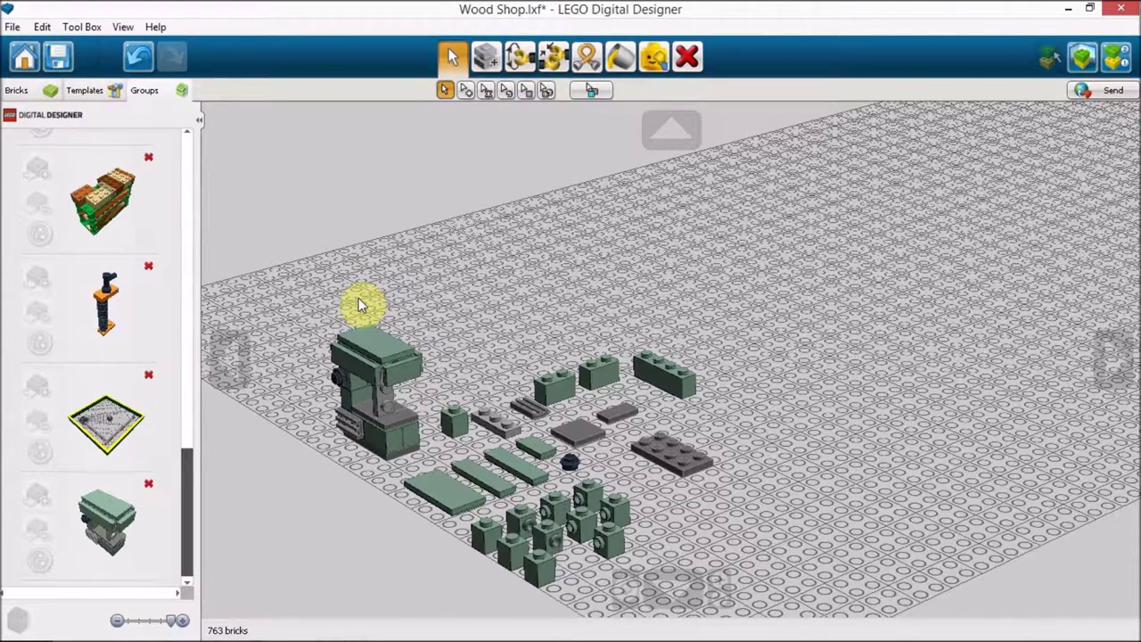
pyautogui.click(230, 361)
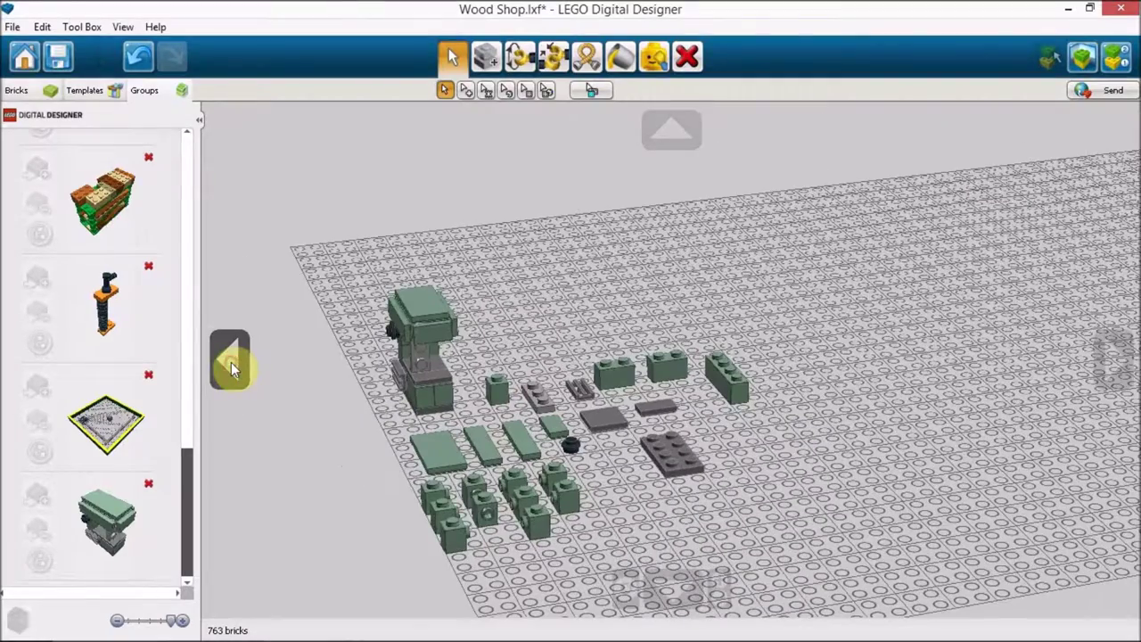
pyautogui.click(231, 362)
pyautogui.click(231, 362)
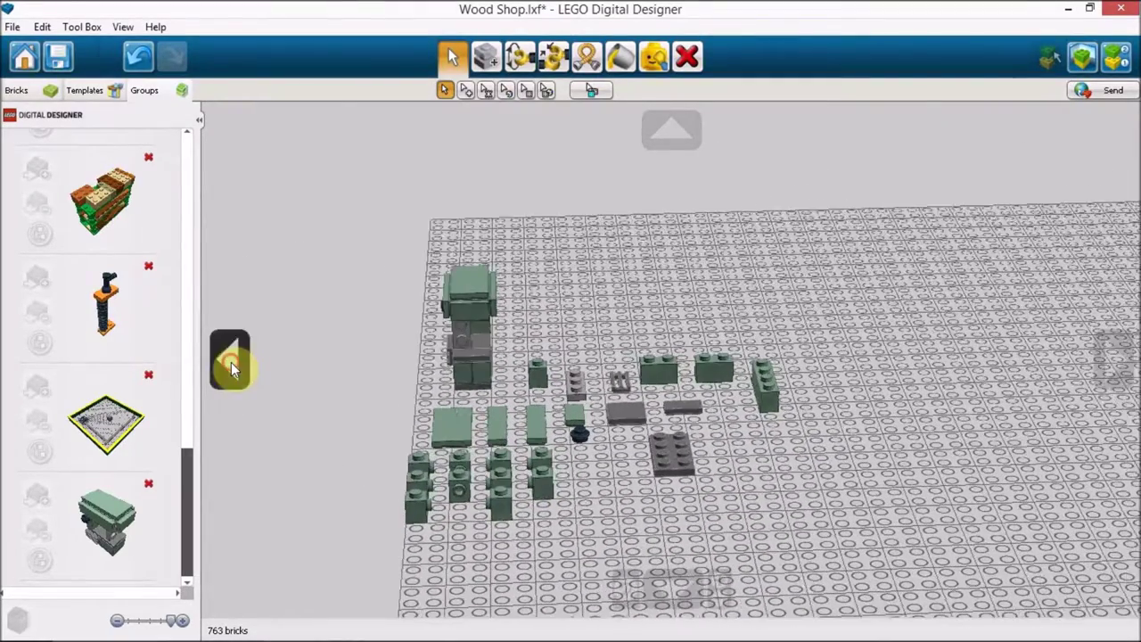
pyautogui.click(675, 587)
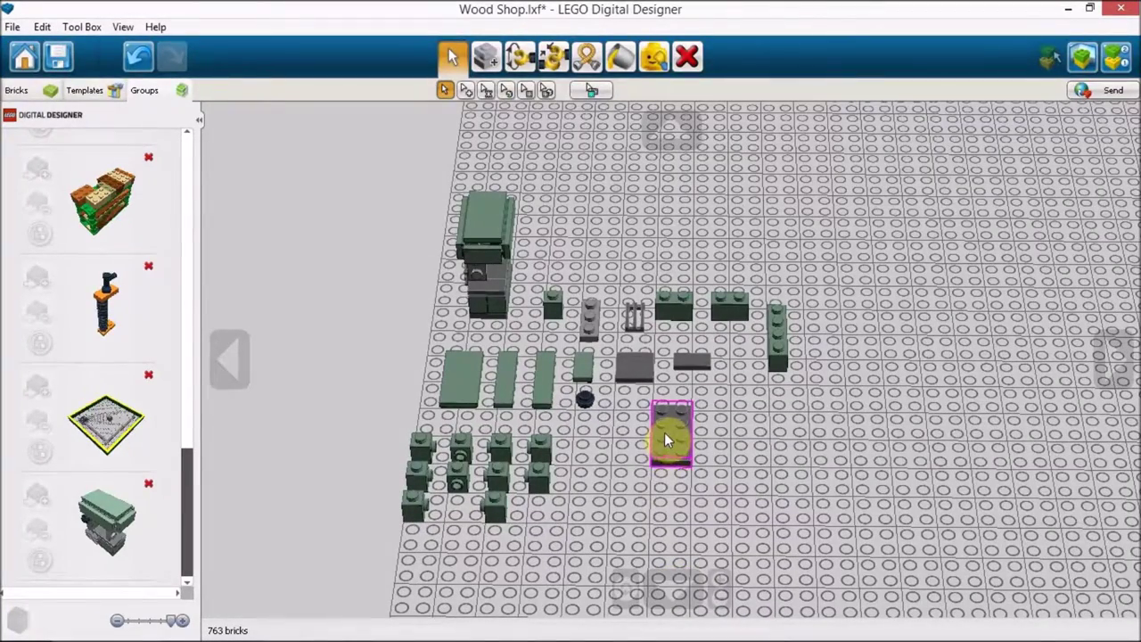
pyautogui.moveTo(664, 433); pyautogui.dragTo(664, 477)
# Select the green 1x2 brick and the small grey brick to inspect them.
pyautogui.click(677, 308)
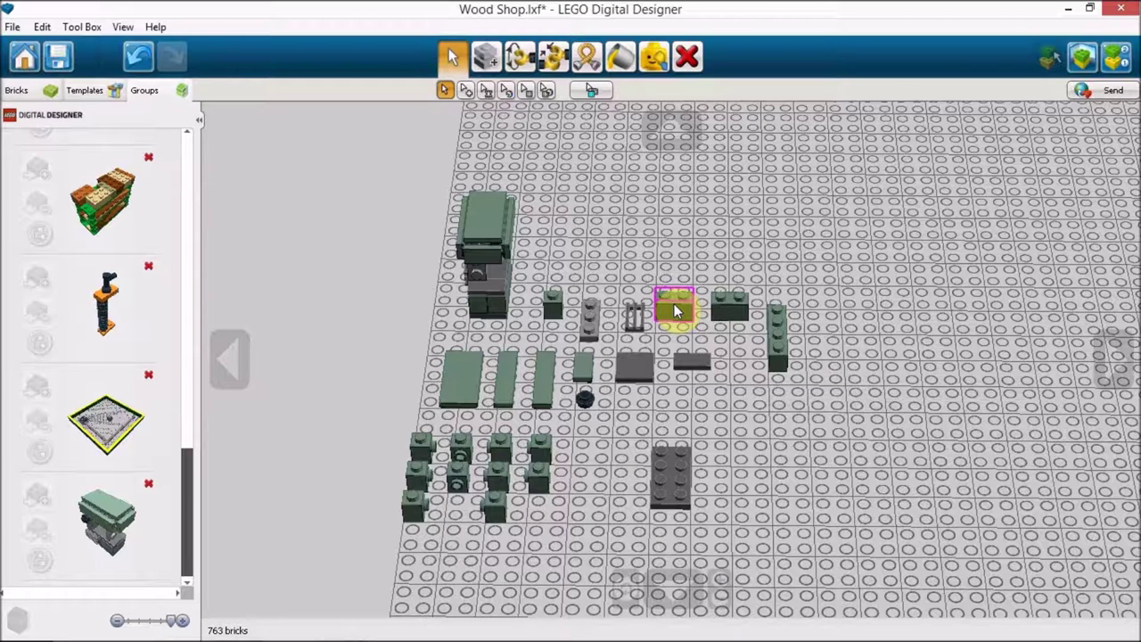
pyautogui.click(591, 320)
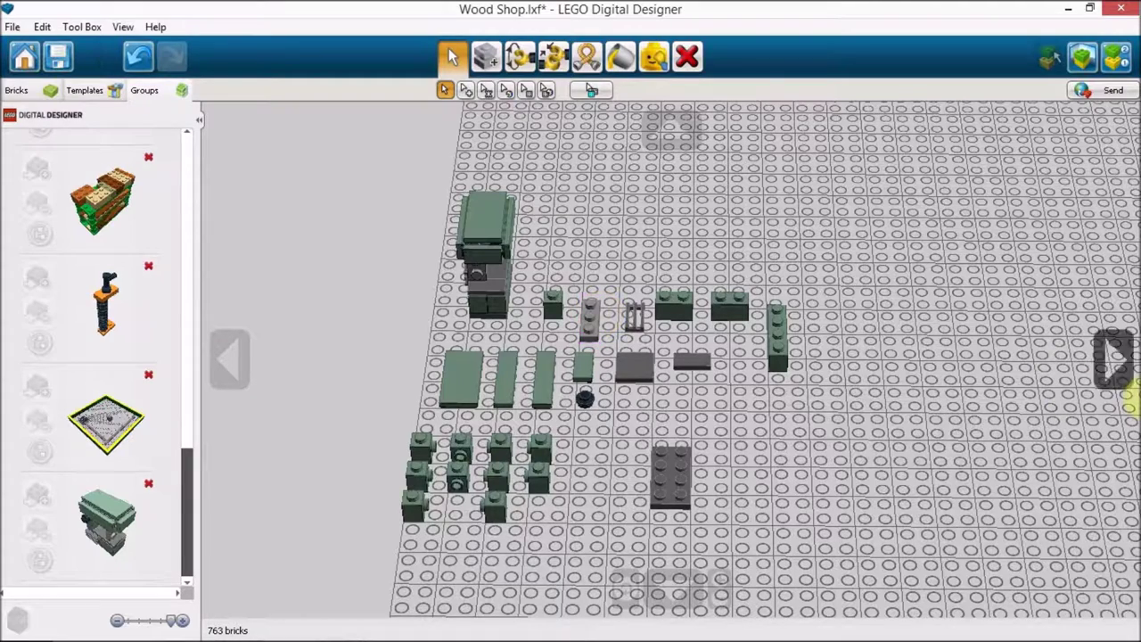
pyautogui.click(1121, 383)
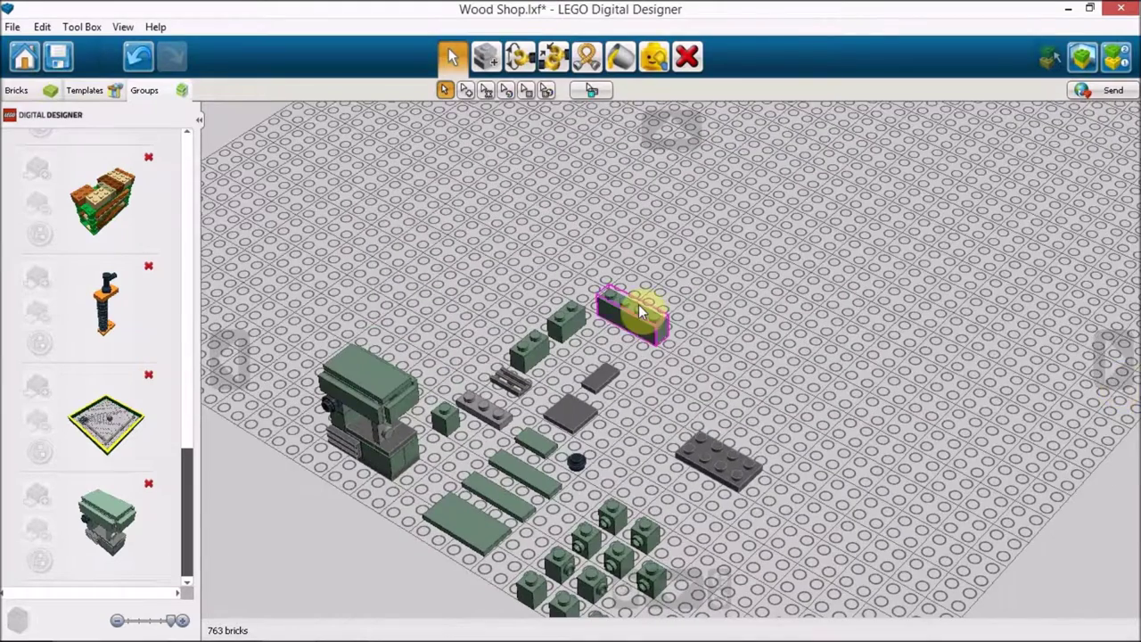
pyautogui.click(722, 446)
pyautogui.click(721, 444)
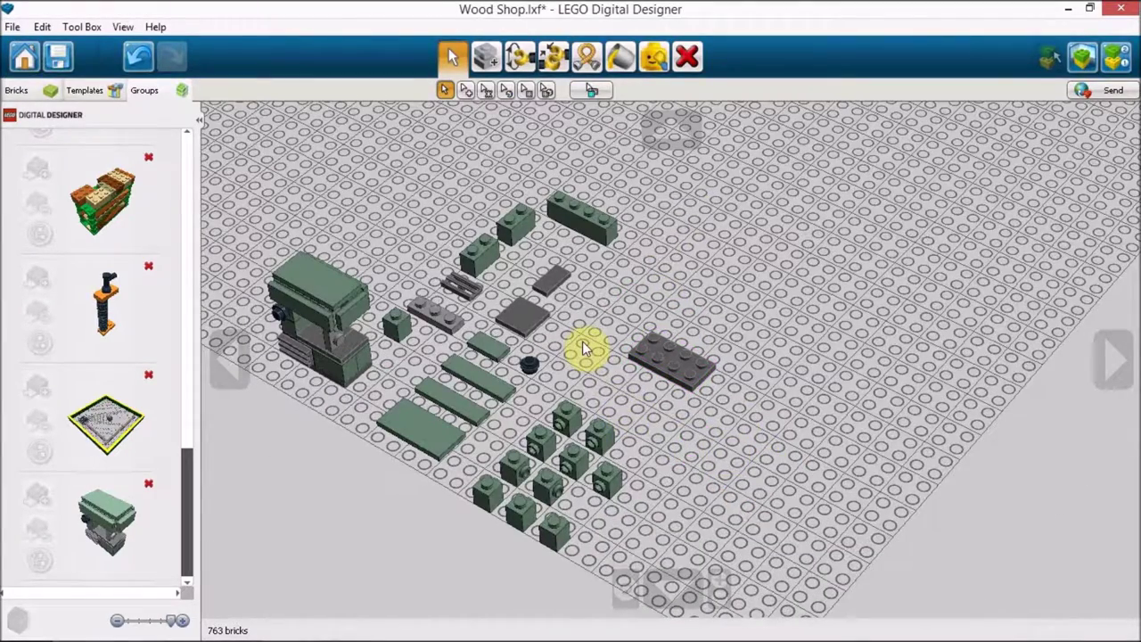
pyautogui.press('Escape')
pyautogui.press('v')
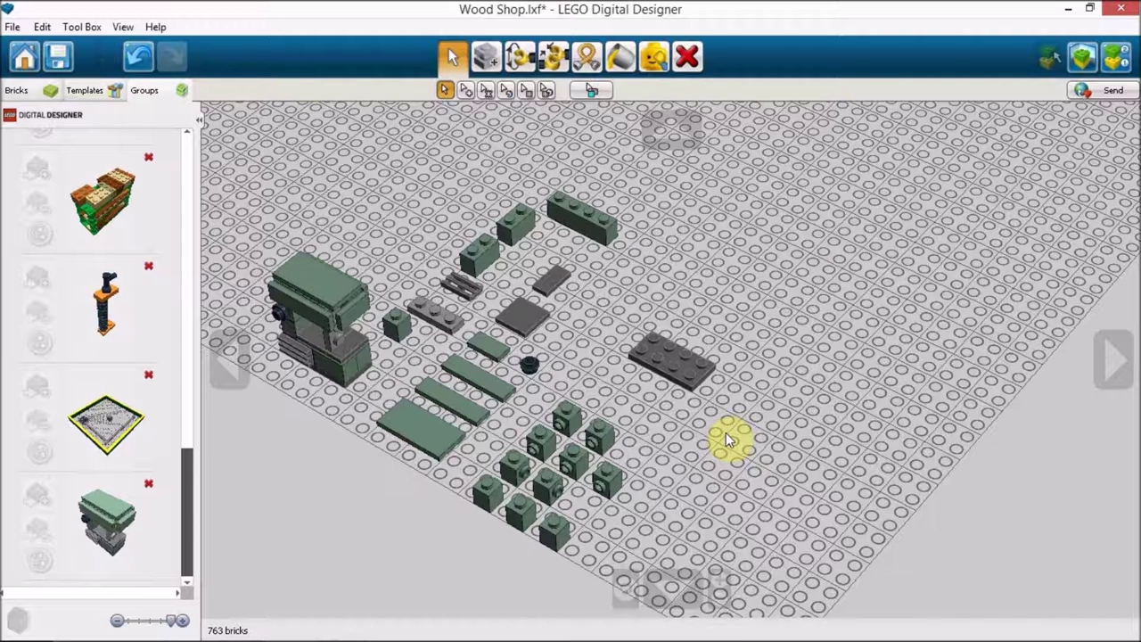
pyautogui.click(664, 354)
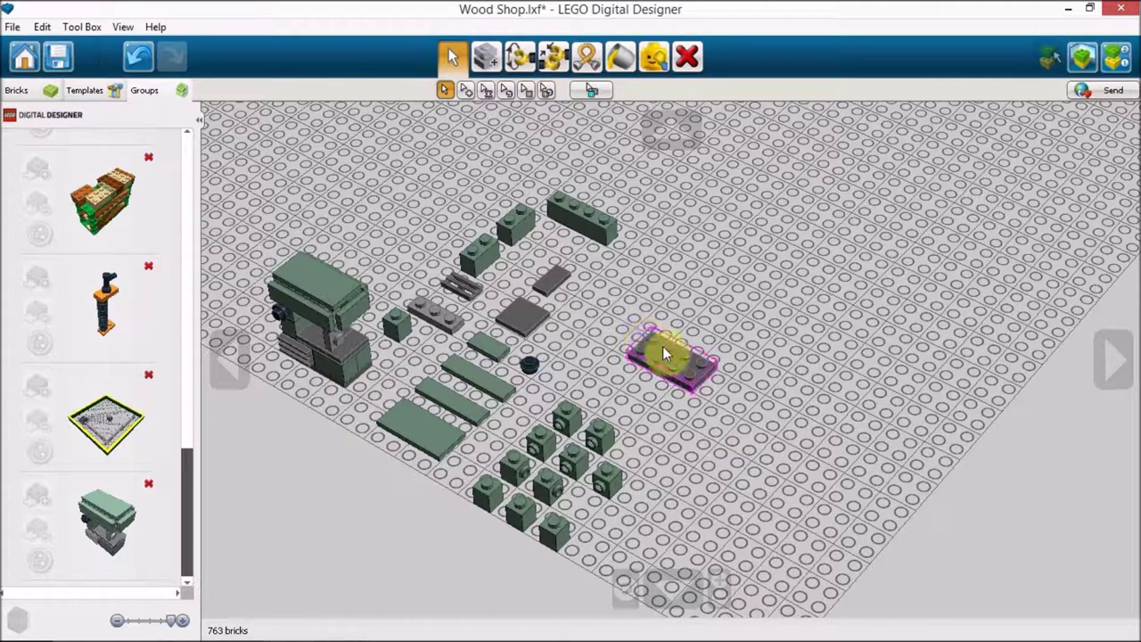
pyautogui.click(665, 354)
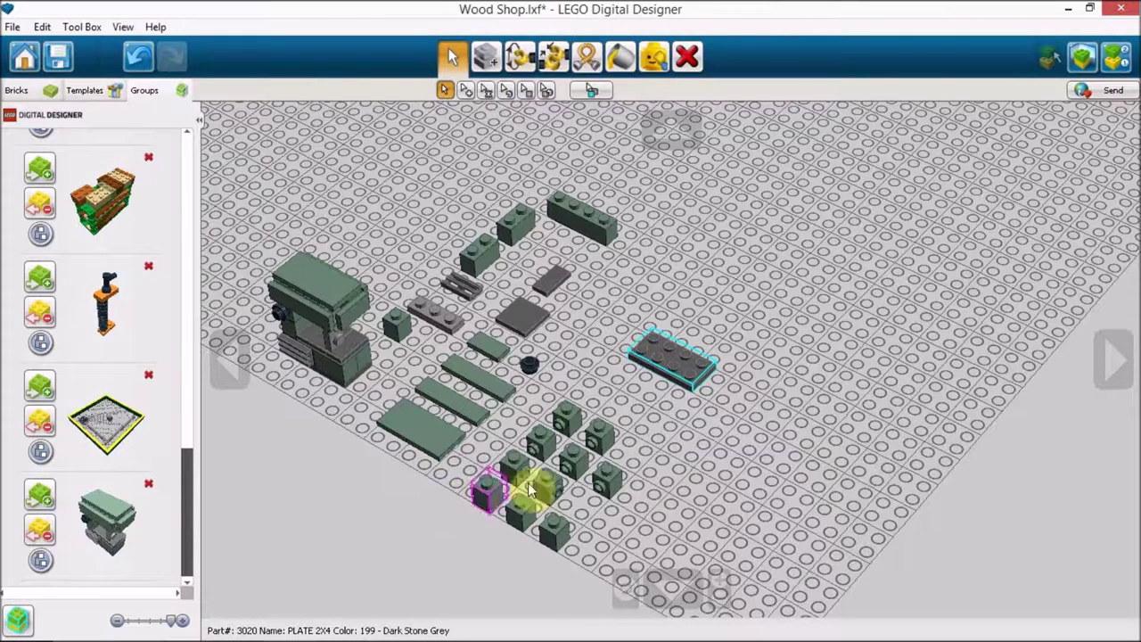
pyautogui.click(686, 368)
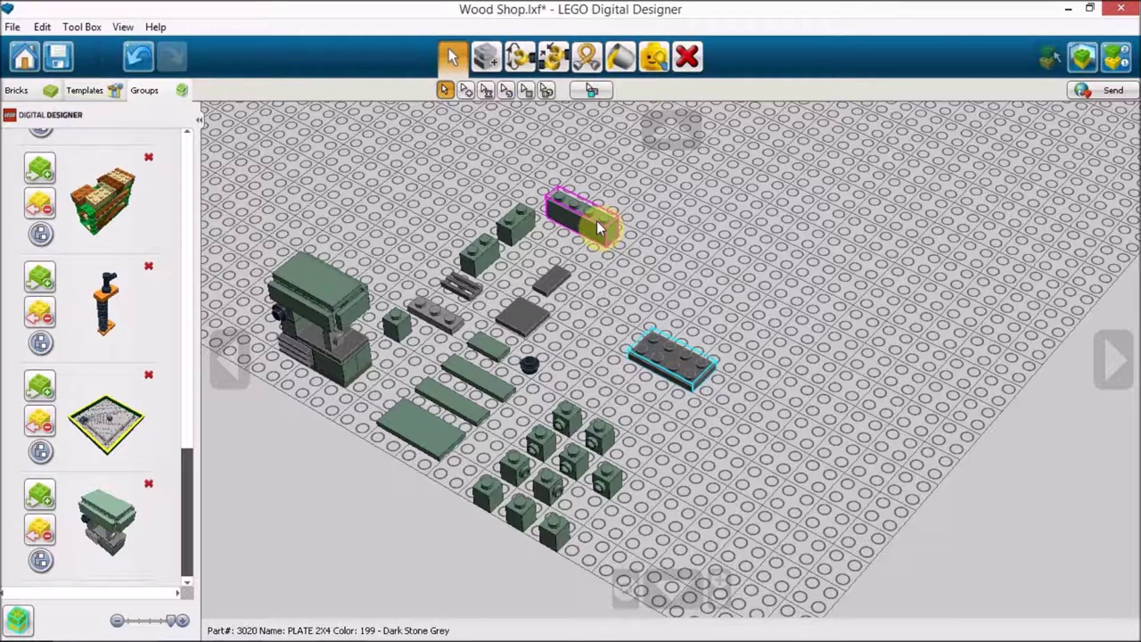
pyautogui.click(599, 227)
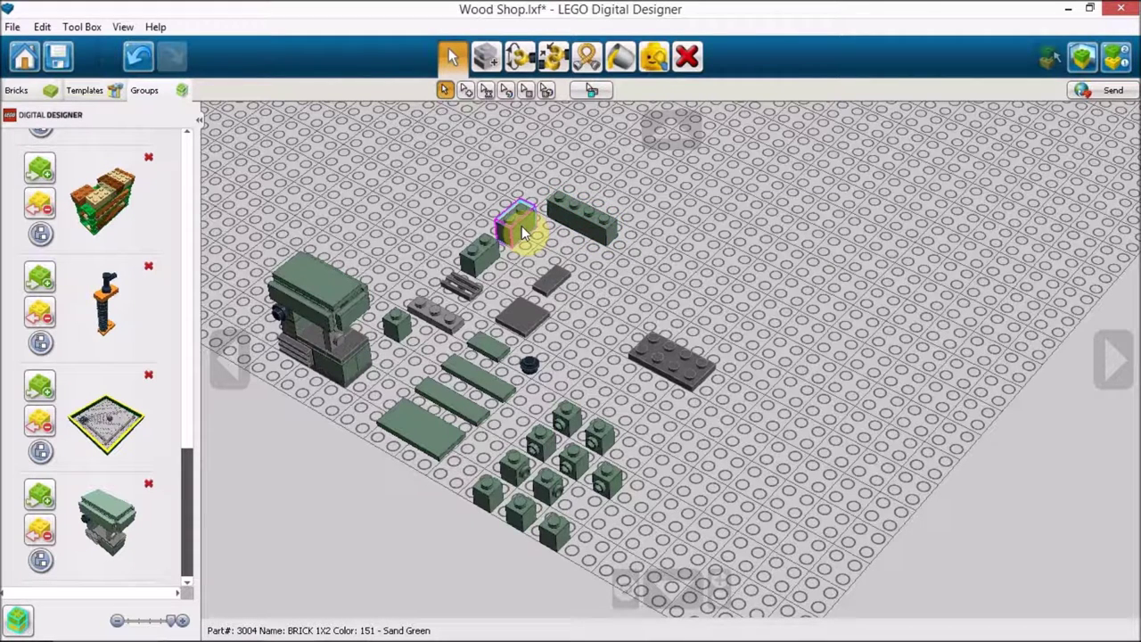
pyautogui.click(523, 230)
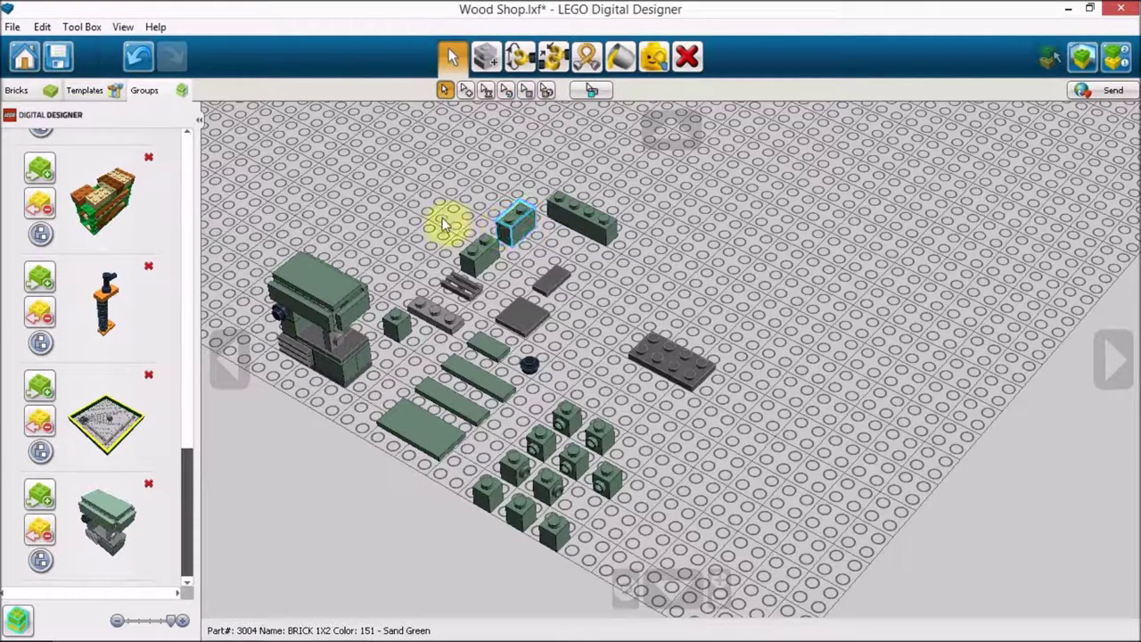
pyautogui.press('Escape')
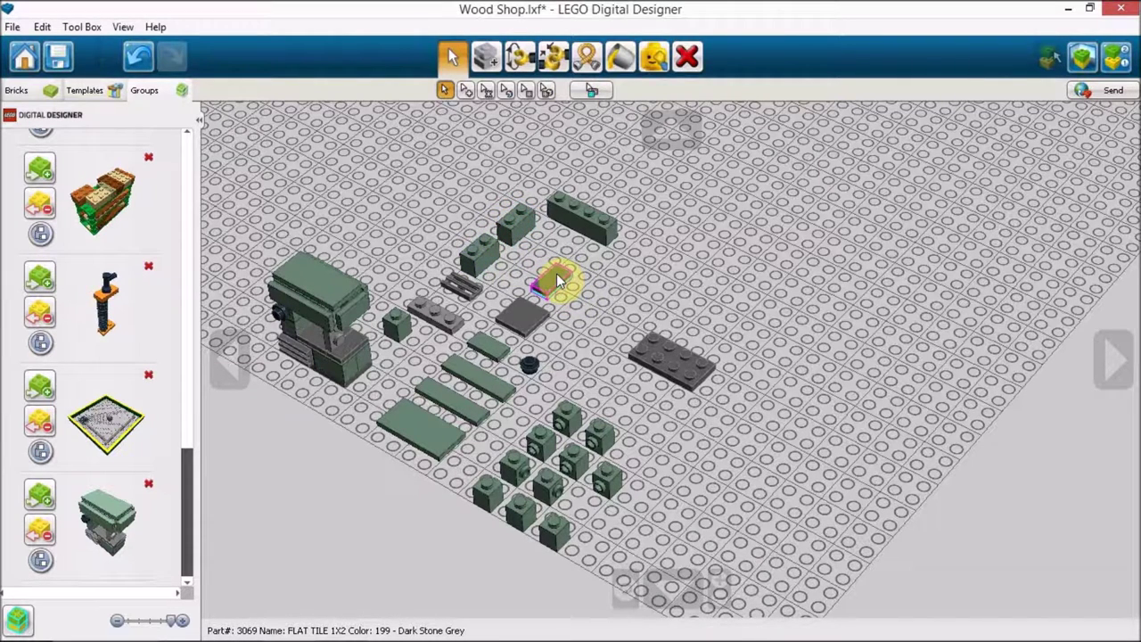
pyautogui.click(555, 281)
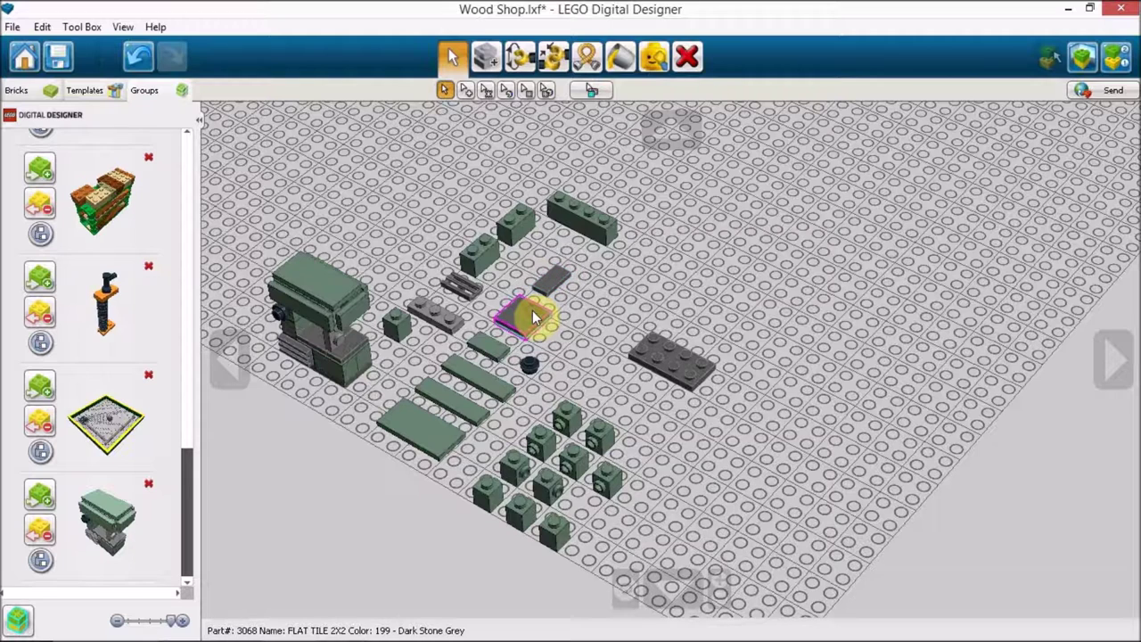
pyautogui.click(527, 312)
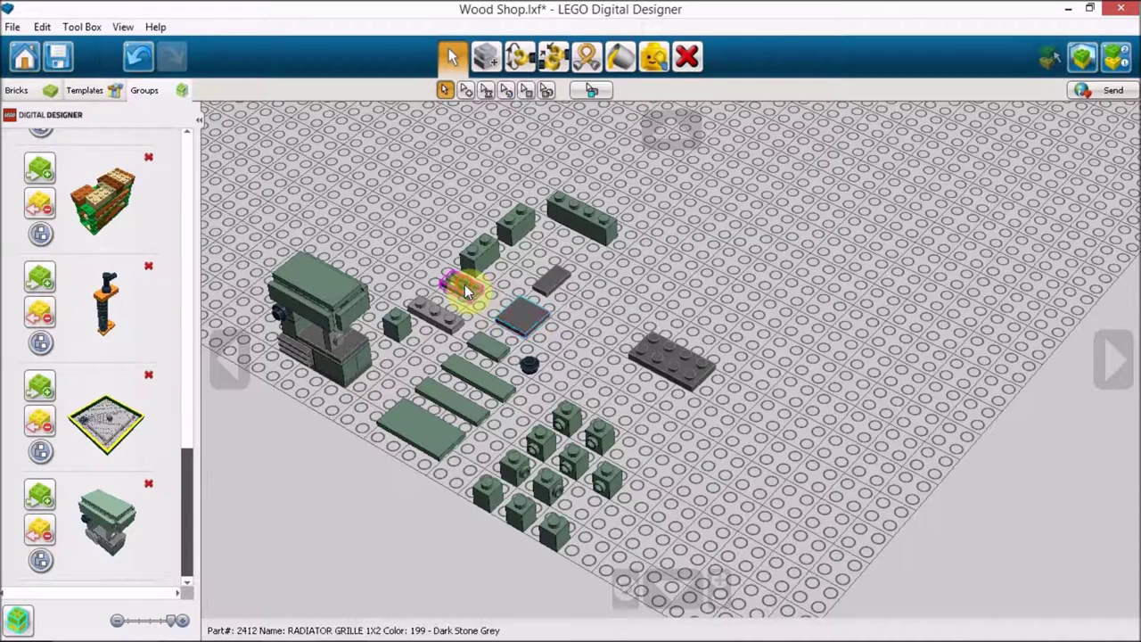
pyautogui.press('Escape')
pyautogui.click(464, 291)
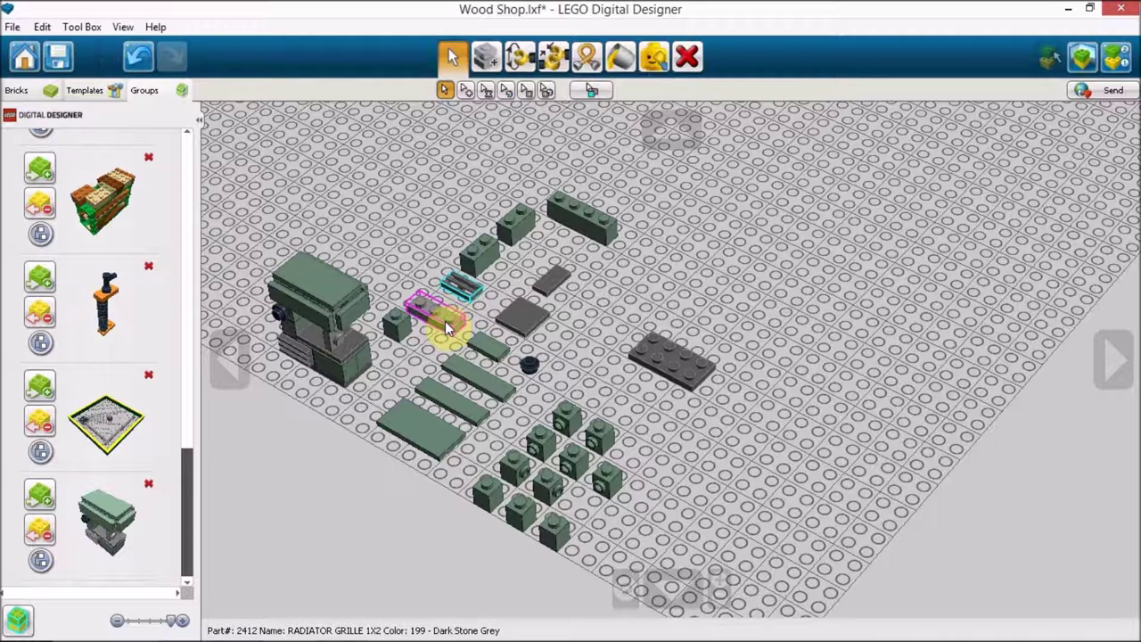
pyautogui.click(445, 321)
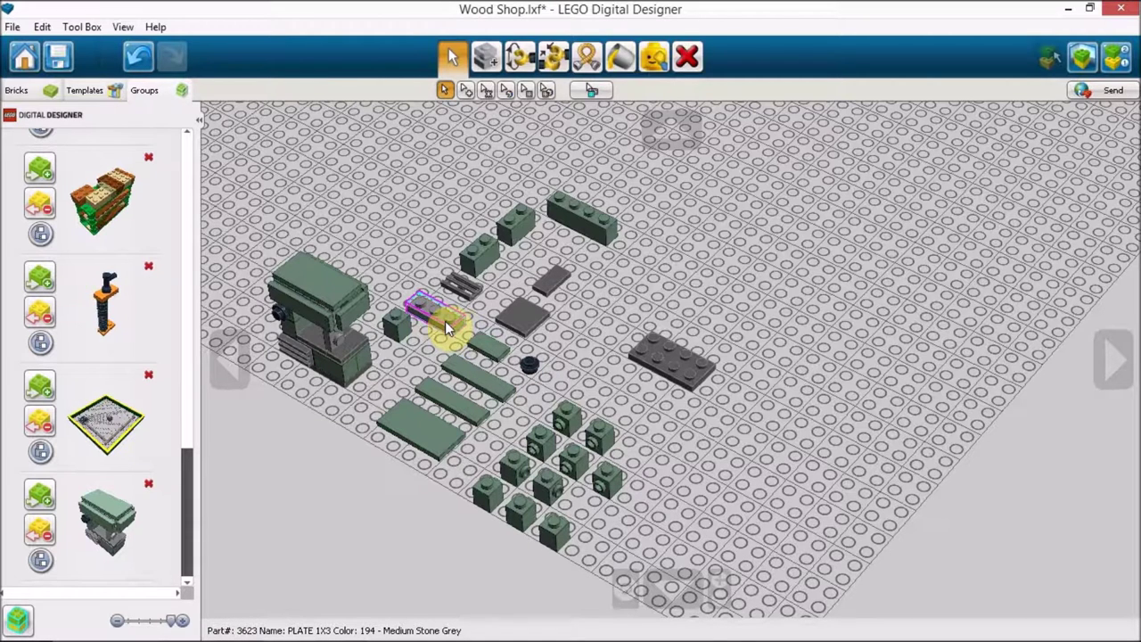
pyautogui.click(445, 321)
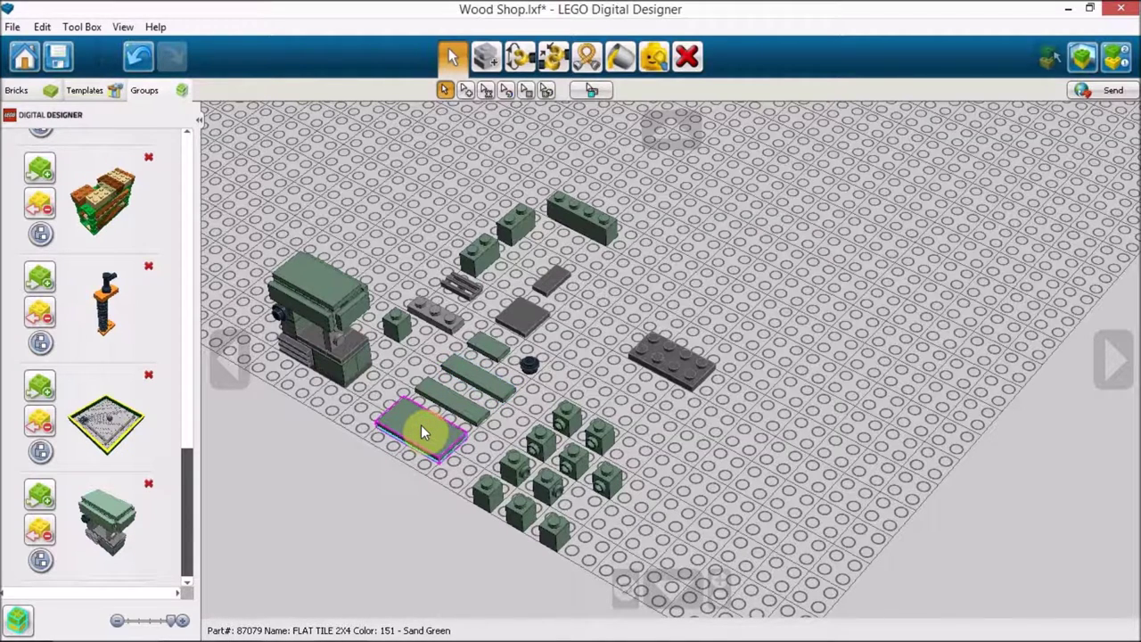
pyautogui.click(420, 425)
# Inspect the 1x1 brick, round black plate and side-stud brick, then rotate the view left.
pyautogui.click(398, 327)
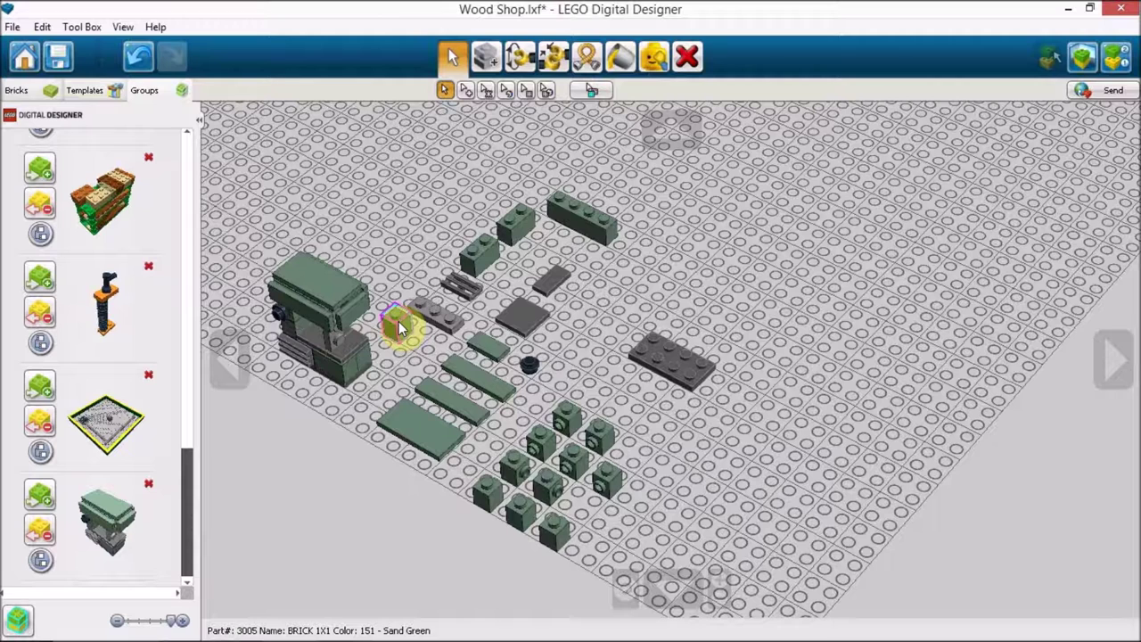
pyautogui.click(535, 367)
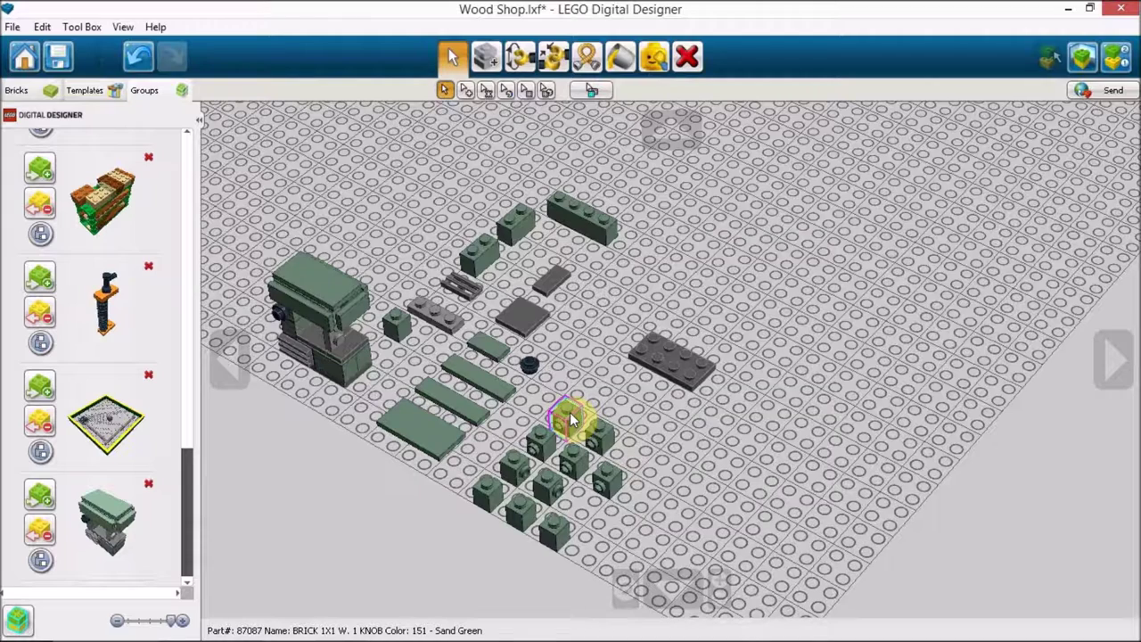
pyautogui.click(571, 419)
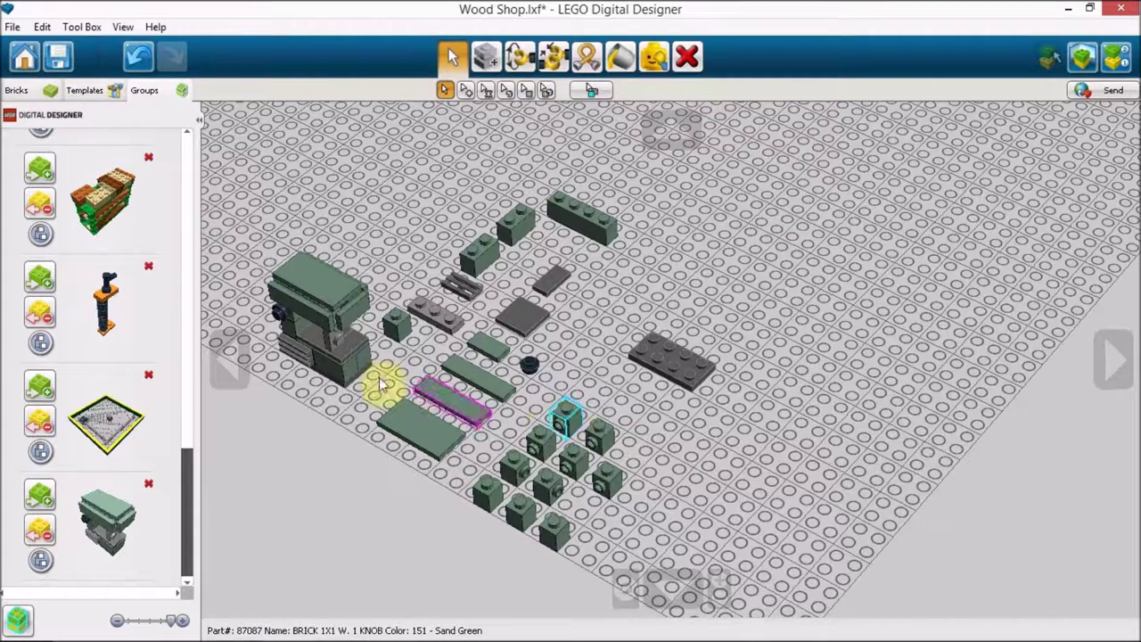
pyautogui.click(242, 345)
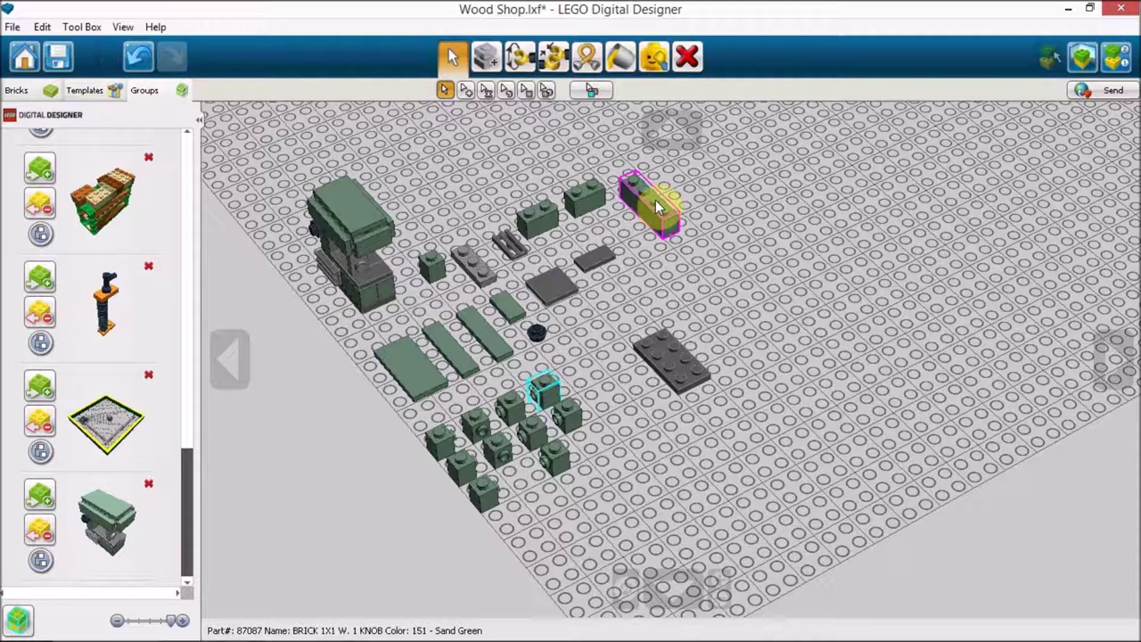
# Set the 1x4 brick on the dark grey 2x4 plate, adding 1x1 bricks and the grille tile.
pyautogui.moveTo(657, 207); pyautogui.dragTo(666, 354)
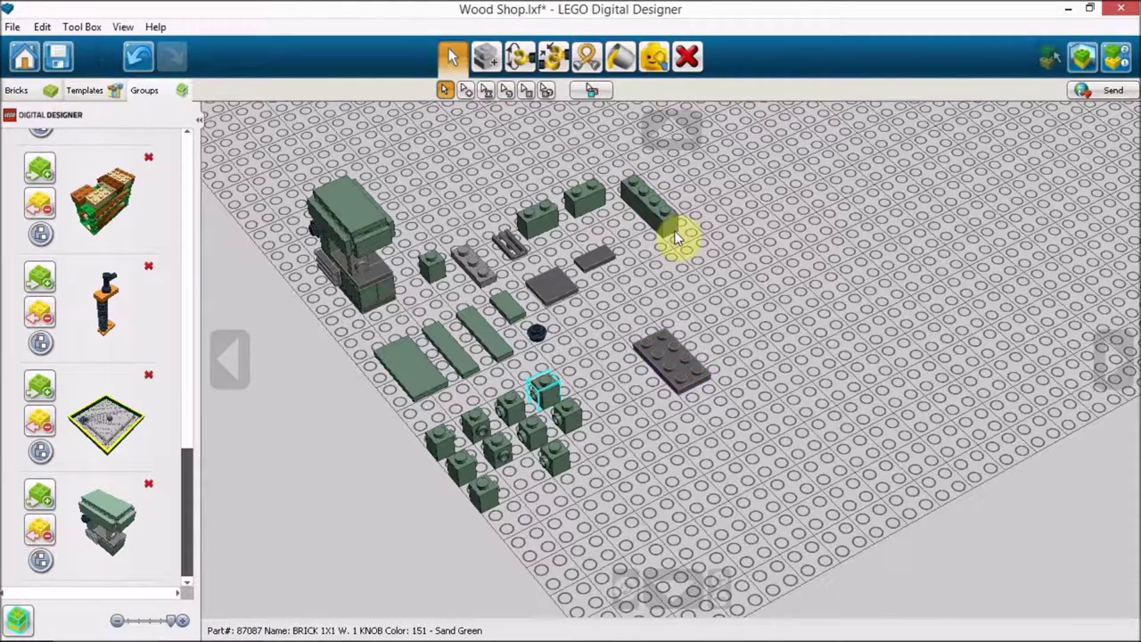
pyautogui.moveTo(657, 207); pyautogui.dragTo(694, 347)
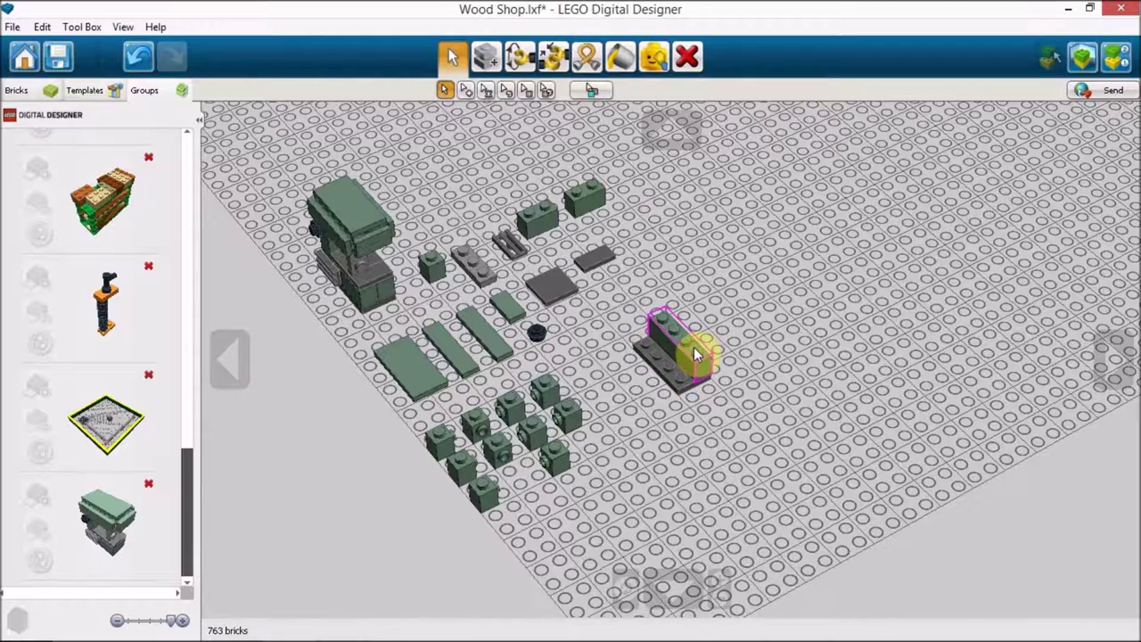
pyautogui.moveTo(561, 374); pyautogui.dragTo(654, 333)
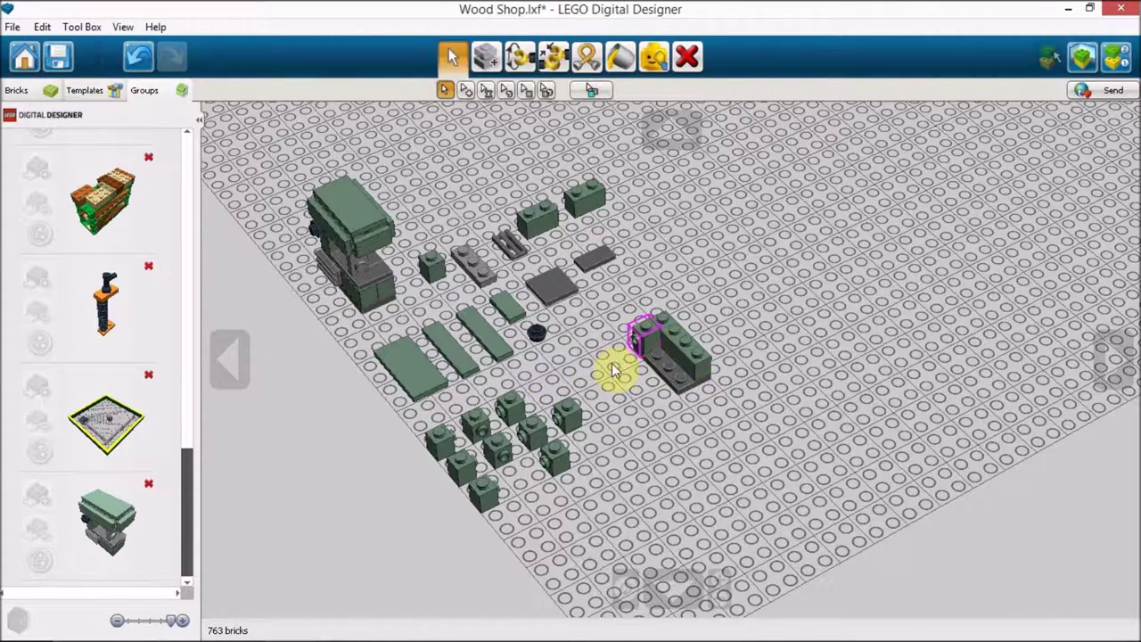
pyautogui.moveTo(570, 407); pyautogui.dragTo(655, 353)
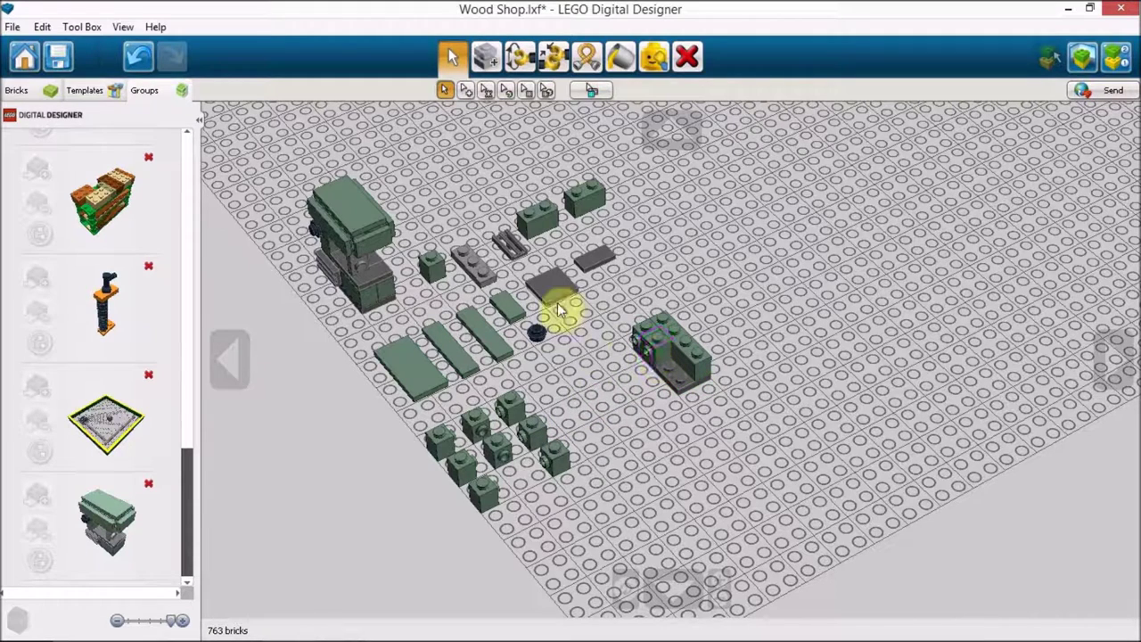
pyautogui.moveTo(529, 267); pyautogui.dragTo(597, 390)
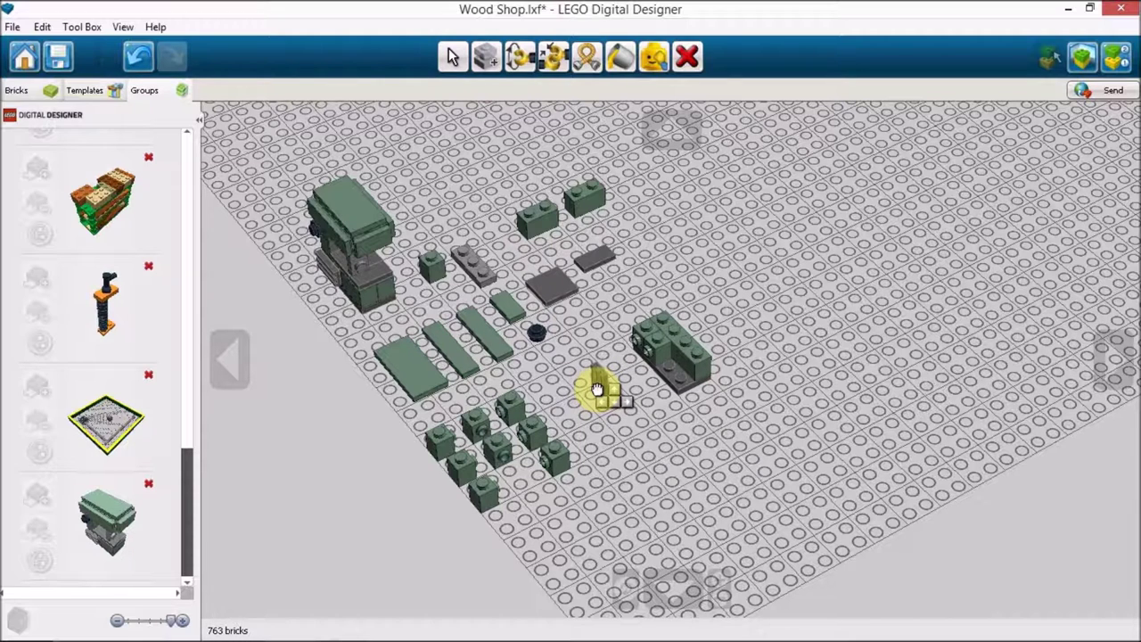
pyautogui.moveTo(597, 390); pyautogui.dragTo(637, 357)
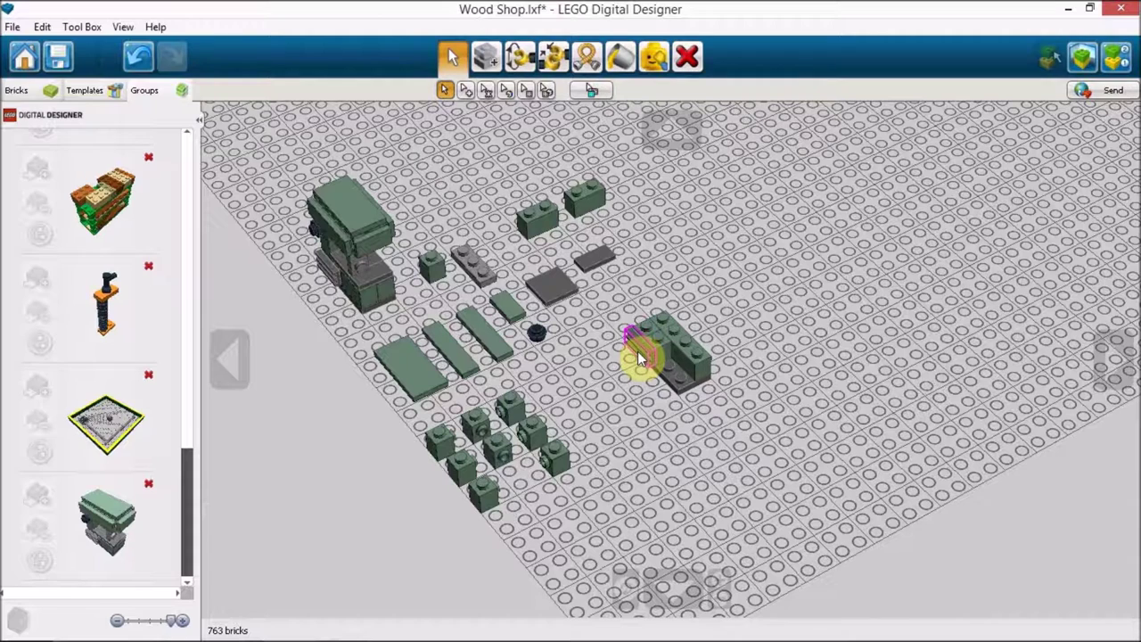
# Add the 1x2 brick, sand green 2x2 brick, 1x1 brick, small plate and round piece.
pyautogui.moveTo(594, 201); pyautogui.dragTo(673, 378)
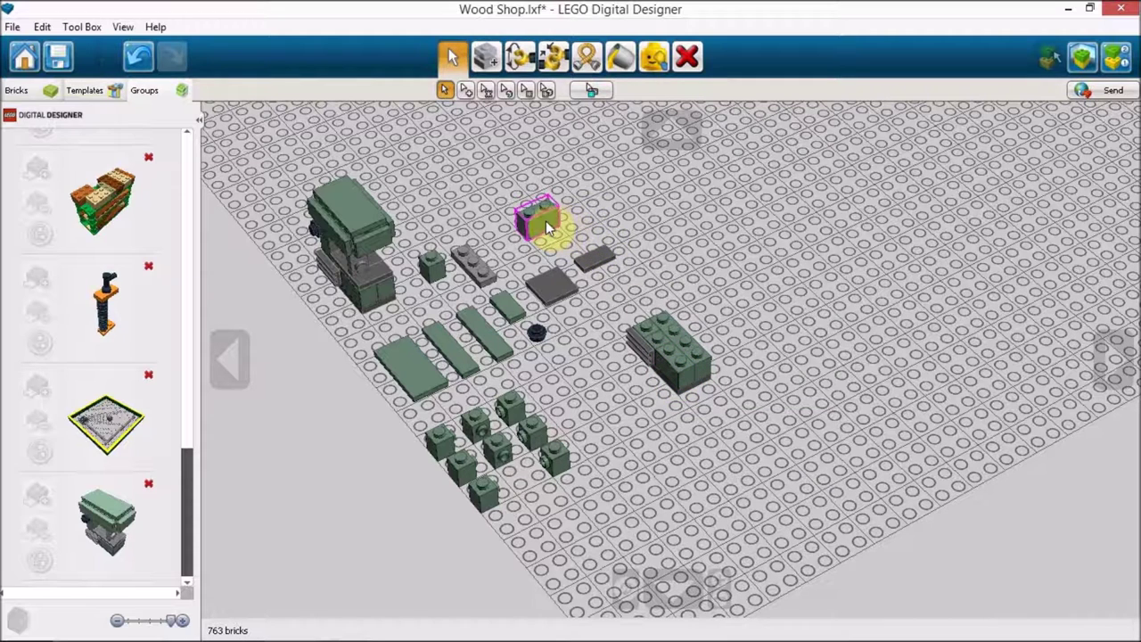
pyautogui.moveTo(550, 228); pyautogui.dragTo(667, 319)
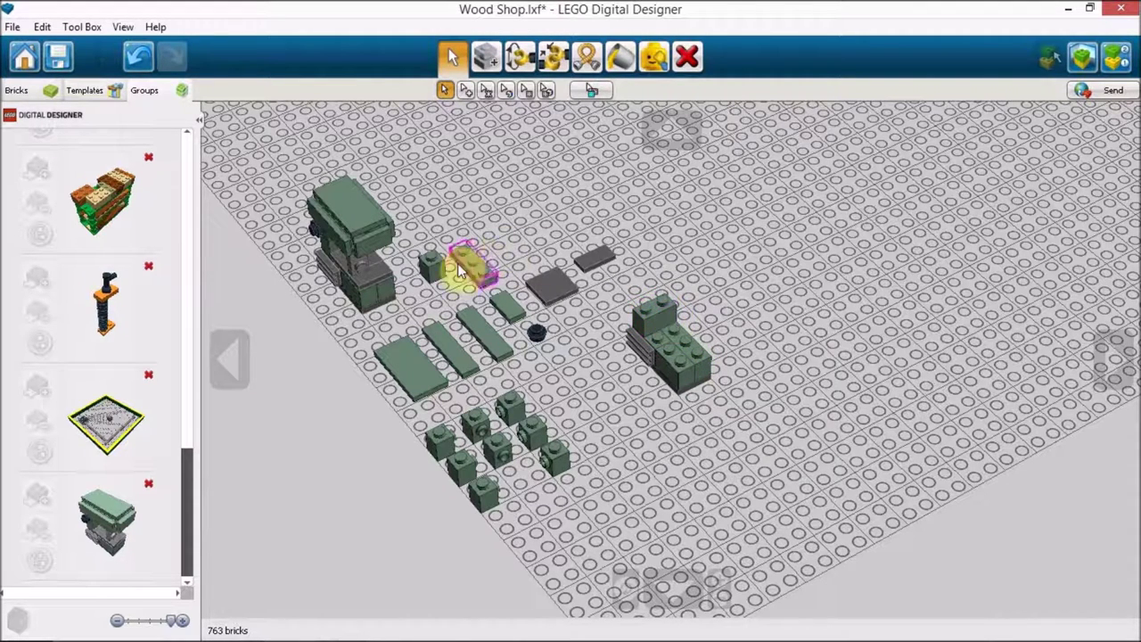
pyautogui.moveTo(432, 263); pyautogui.dragTo(669, 298)
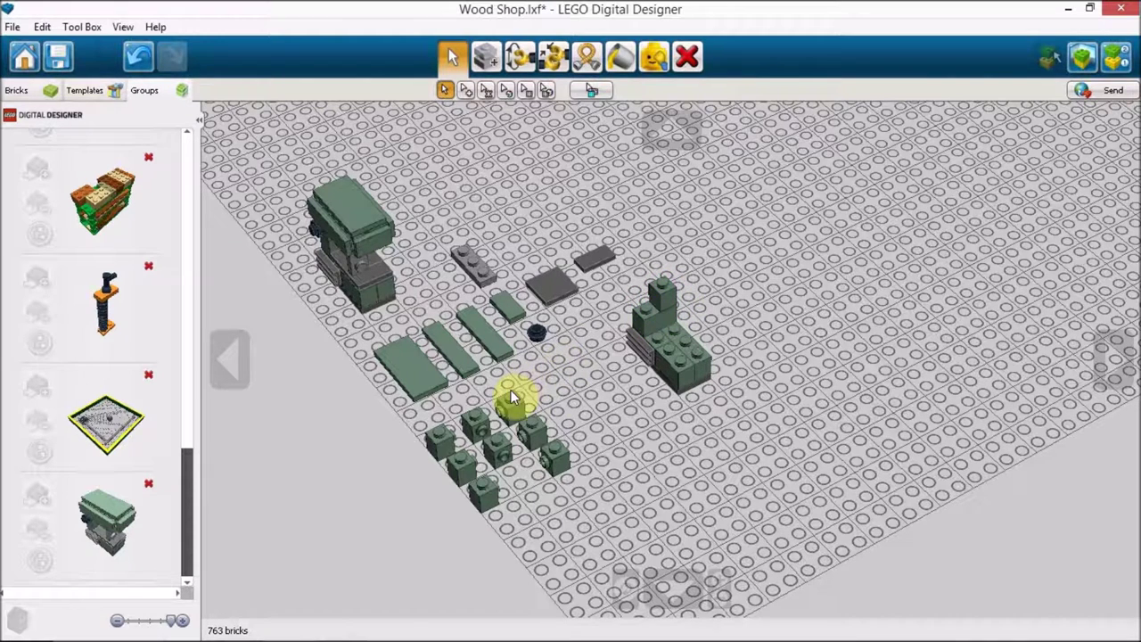
pyautogui.moveTo(519, 398); pyautogui.dragTo(648, 303)
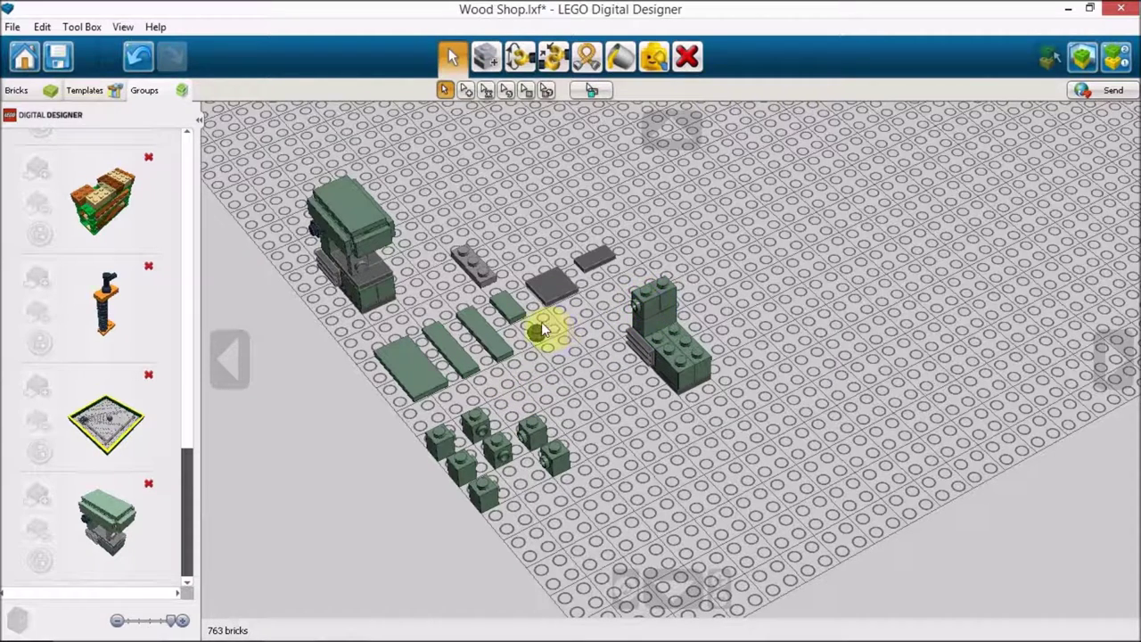
pyautogui.moveTo(541, 326)
pyautogui.mouseDown()
pyautogui.moveTo(558, 356)
pyautogui.moveTo(650, 312)
pyautogui.moveTo(631, 313)
pyautogui.mouseUp()
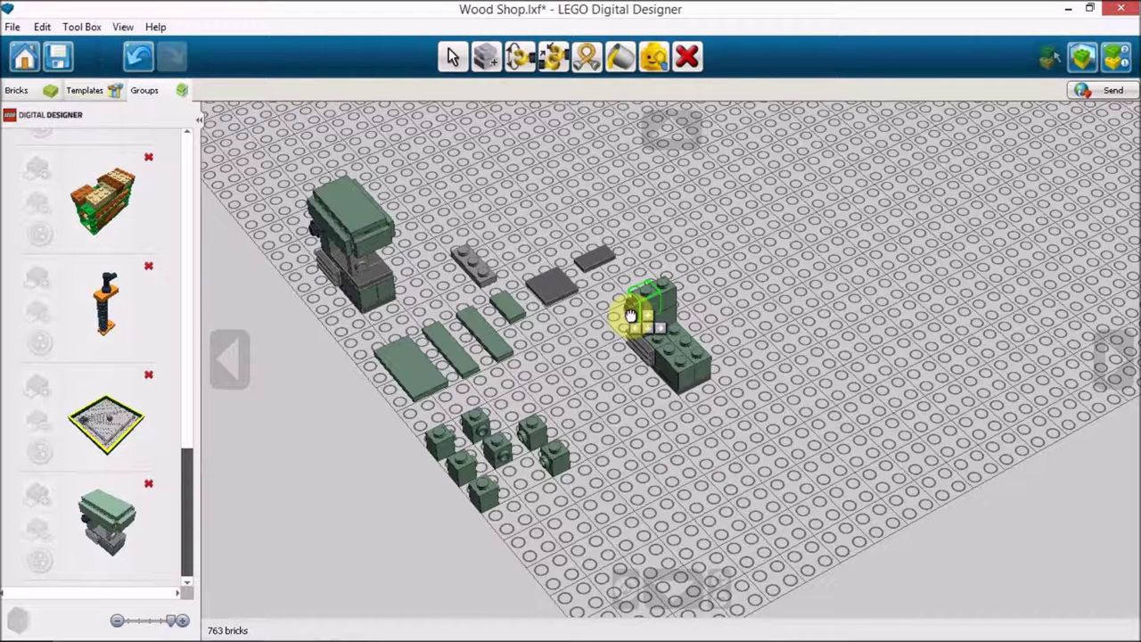
pyautogui.moveTo(631, 313); pyautogui.dragTo(630, 309)
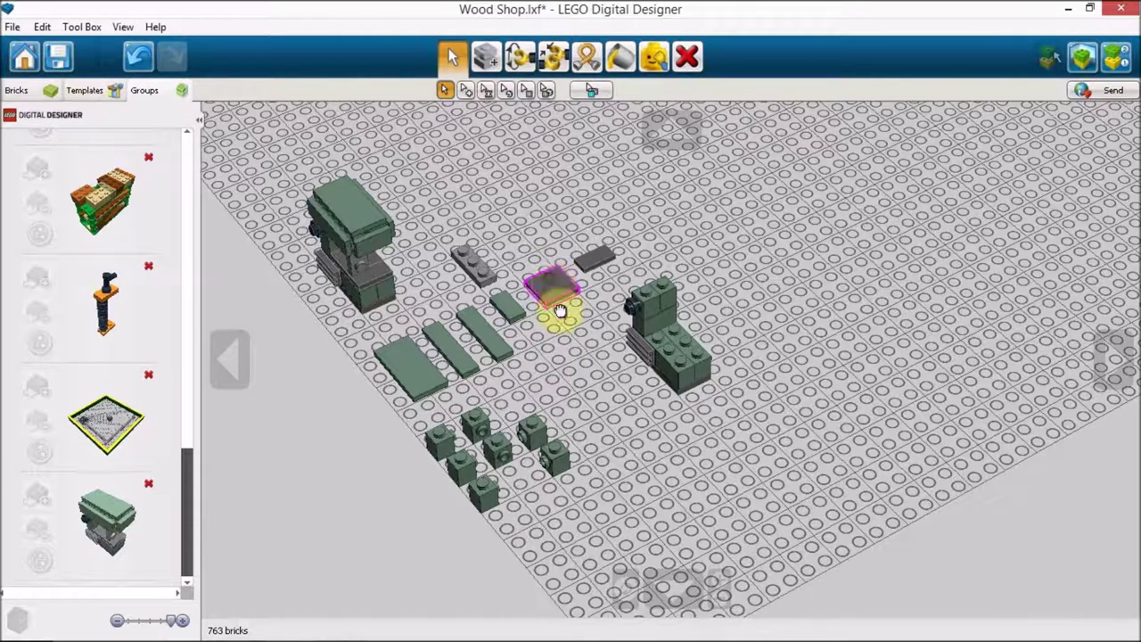
# Lay the dark grey 2x2 plate and dark grey 1x2 tile onto the green stack.
pyautogui.moveTo(560, 310); pyautogui.dragTo(661, 335)
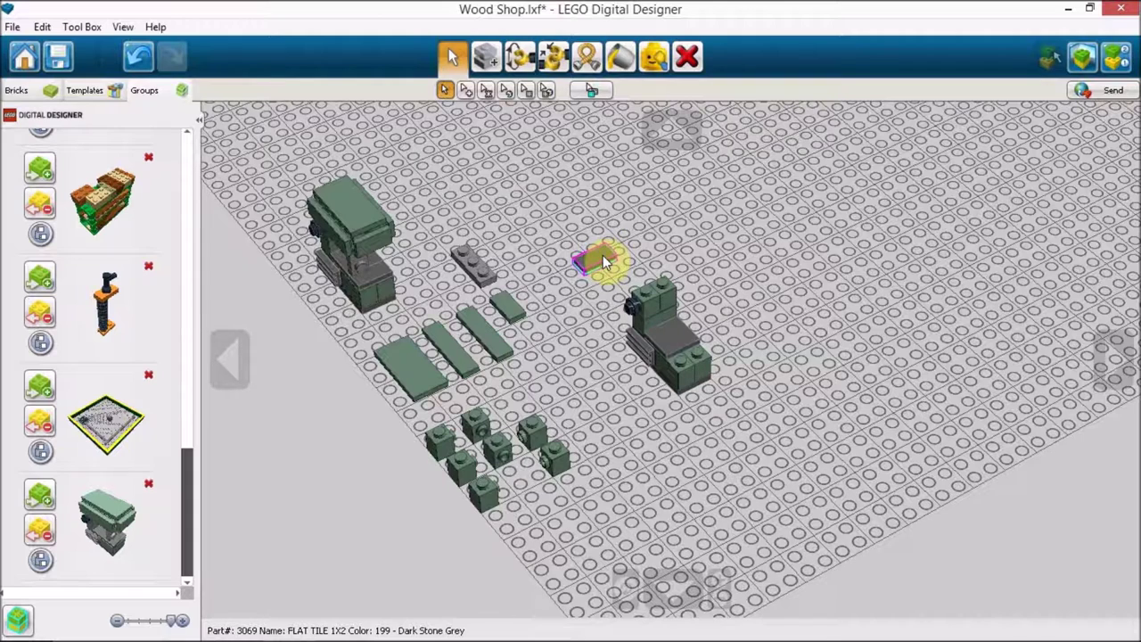
pyautogui.moveTo(603, 258); pyautogui.dragTo(696, 365)
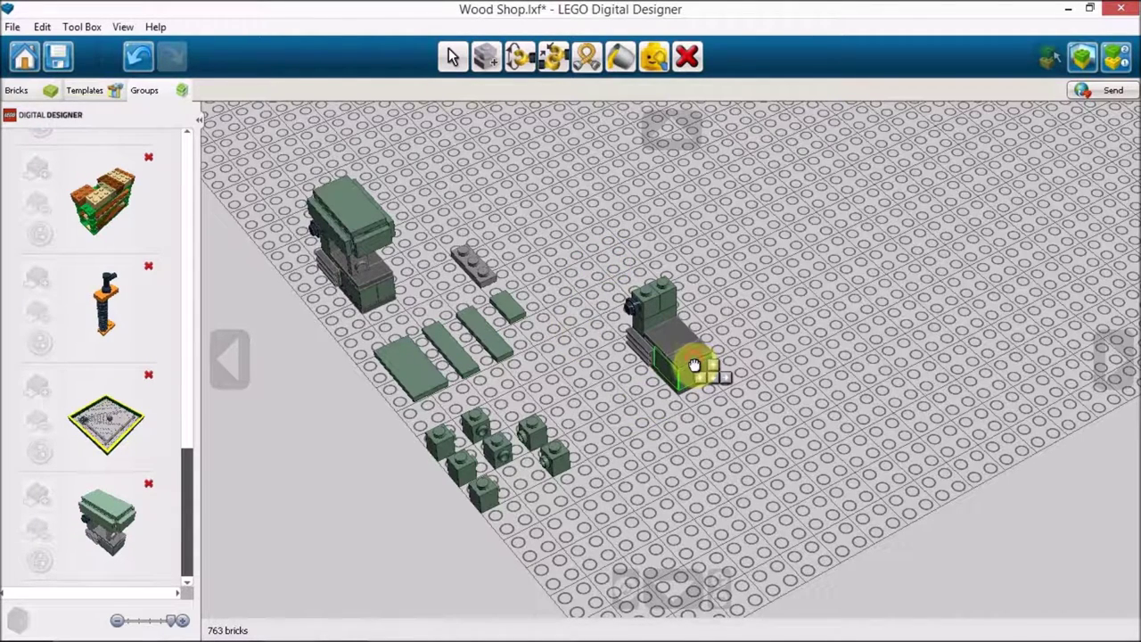
pyautogui.press('Escape')
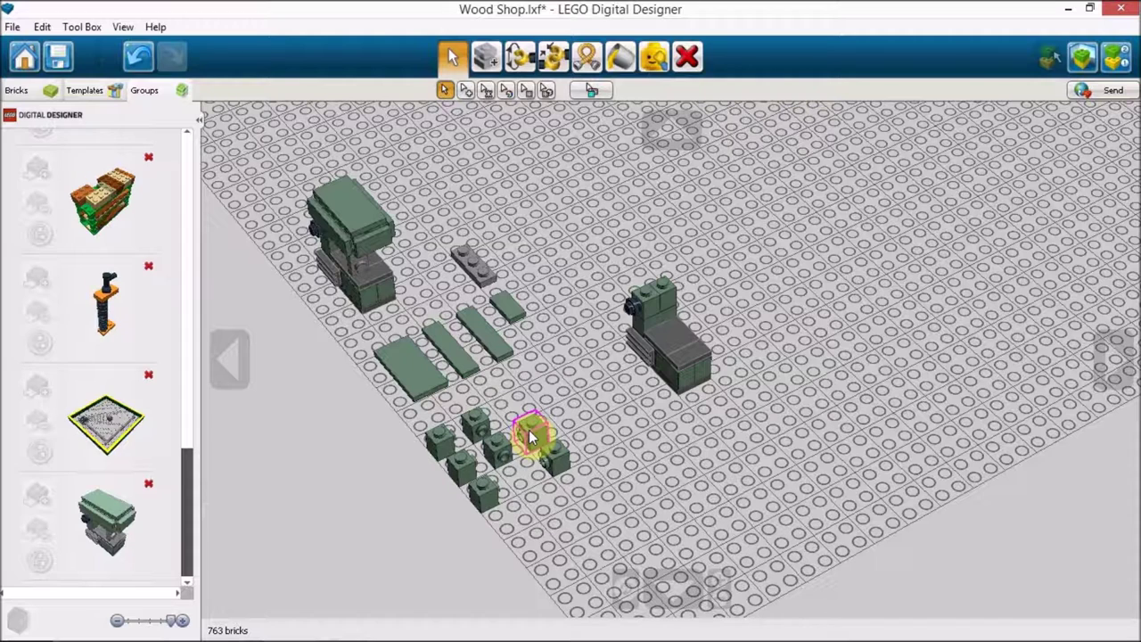
pyautogui.moveTo(528, 430); pyautogui.dragTo(509, 402)
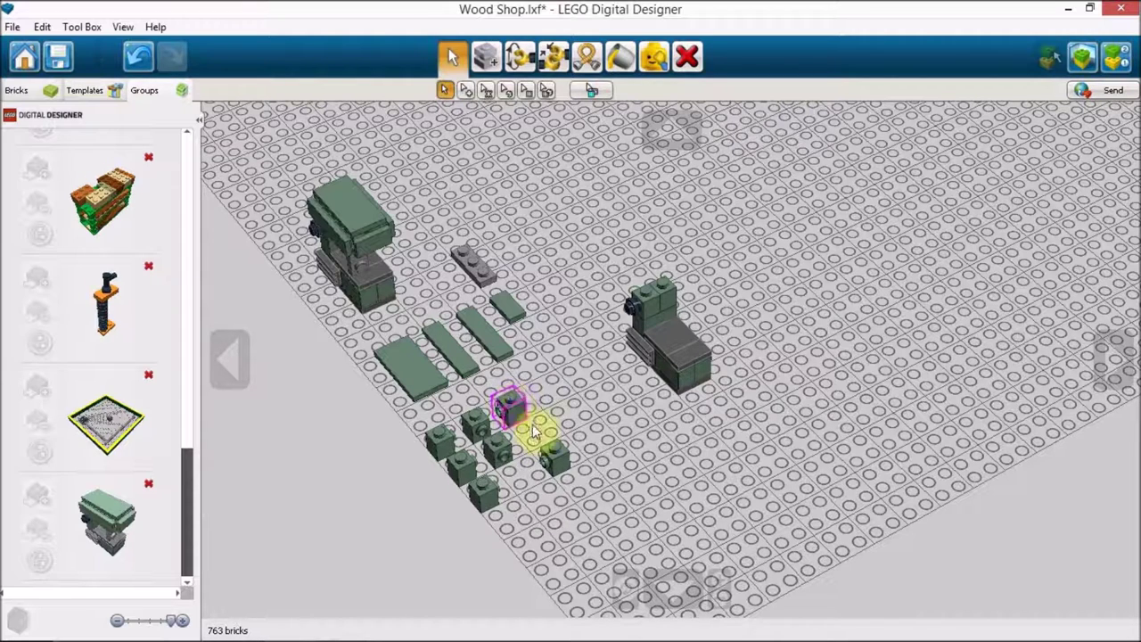
# Gather the loose sand green 1x1 bricks together so they snap into one group.
pyautogui.moveTo(553, 462); pyautogui.dragTo(530, 428)
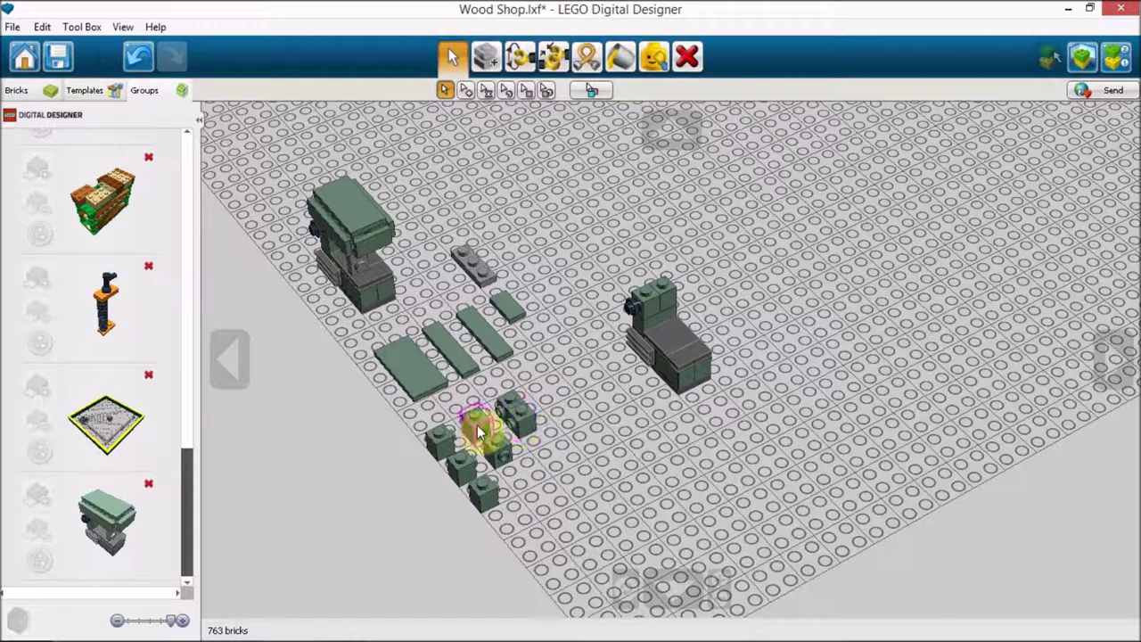
pyautogui.moveTo(444, 434); pyautogui.dragTo(533, 392)
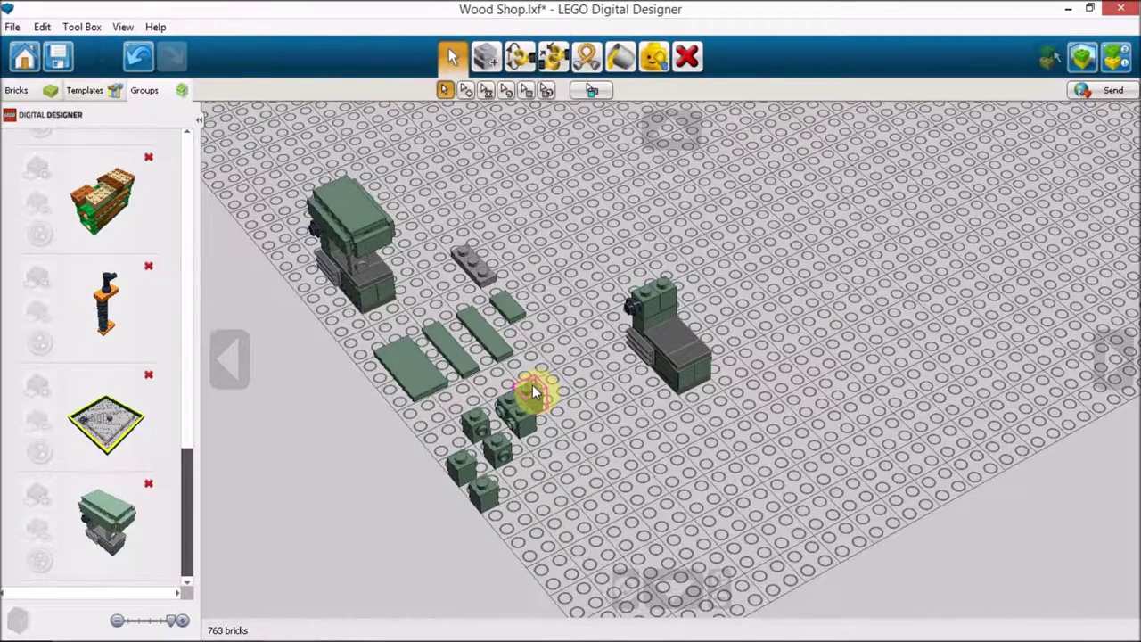
pyautogui.moveTo(469, 458); pyautogui.dragTo(543, 405)
pyautogui.moveTo(502, 497); pyautogui.dragTo(585, 439)
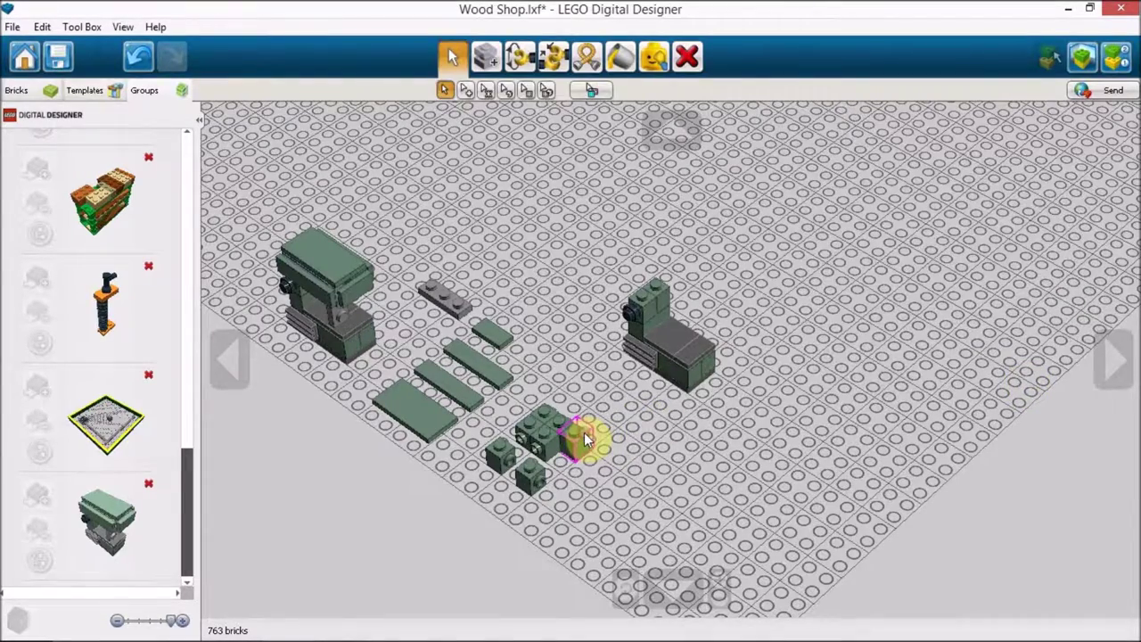
pyautogui.click(217, 349)
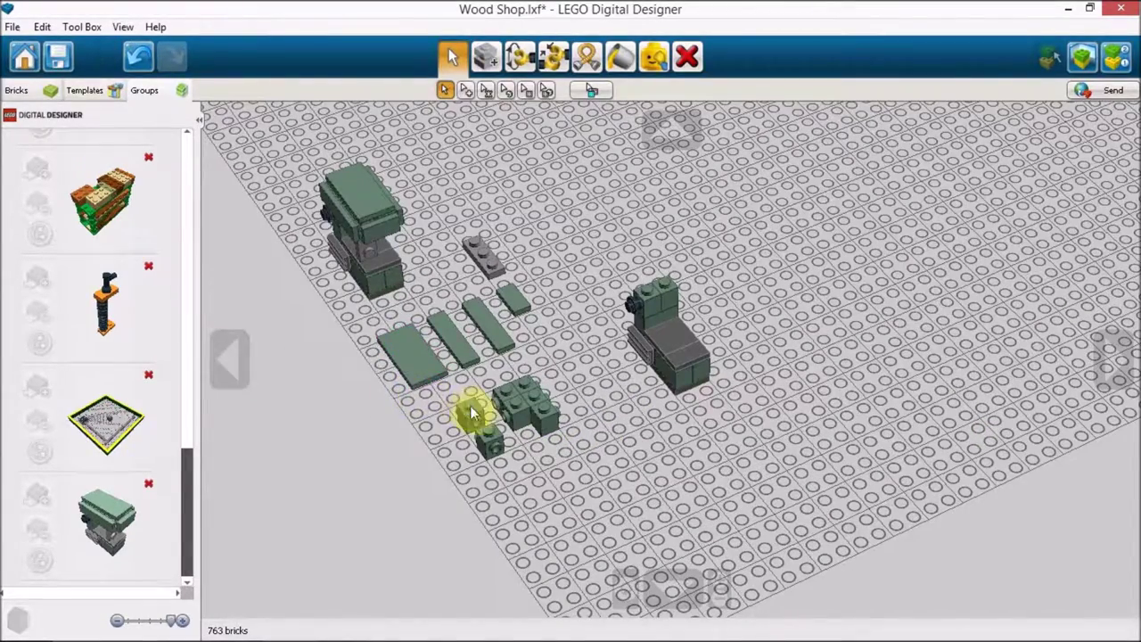
pyautogui.moveTo(487, 441); pyautogui.dragTo(546, 441)
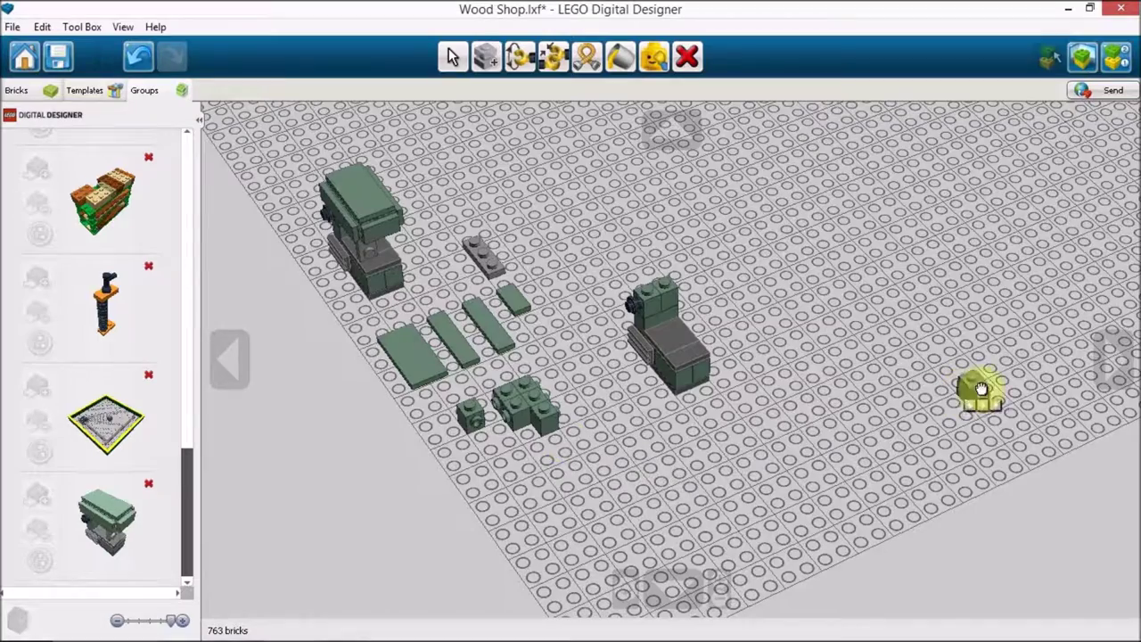
# Add the last brick to the group and bring the large green plate onto the stack.
pyautogui.click(1103, 359)
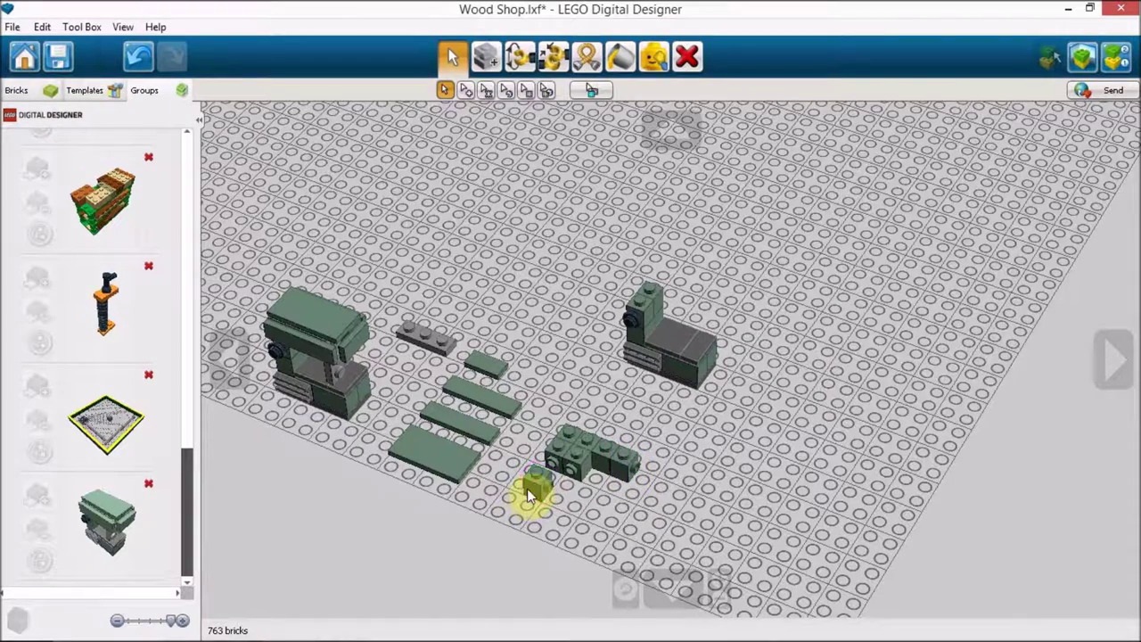
pyautogui.moveTo(539, 488); pyautogui.dragTo(847, 432)
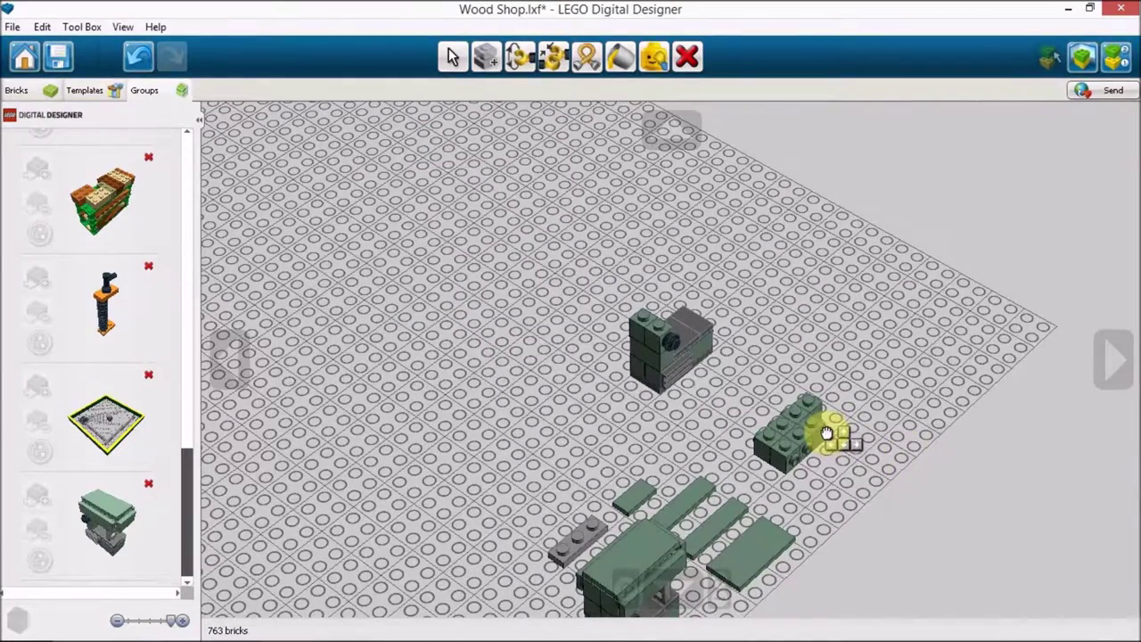
pyautogui.press('Escape')
pyautogui.click(1113, 366)
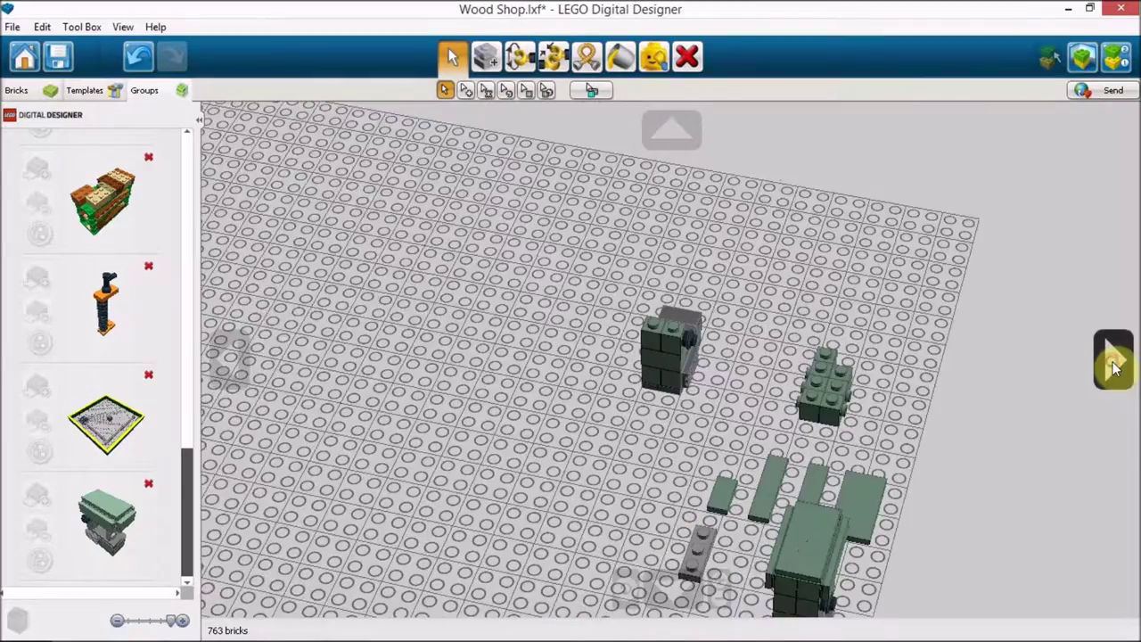
pyautogui.click(1113, 366)
pyautogui.click(1112, 365)
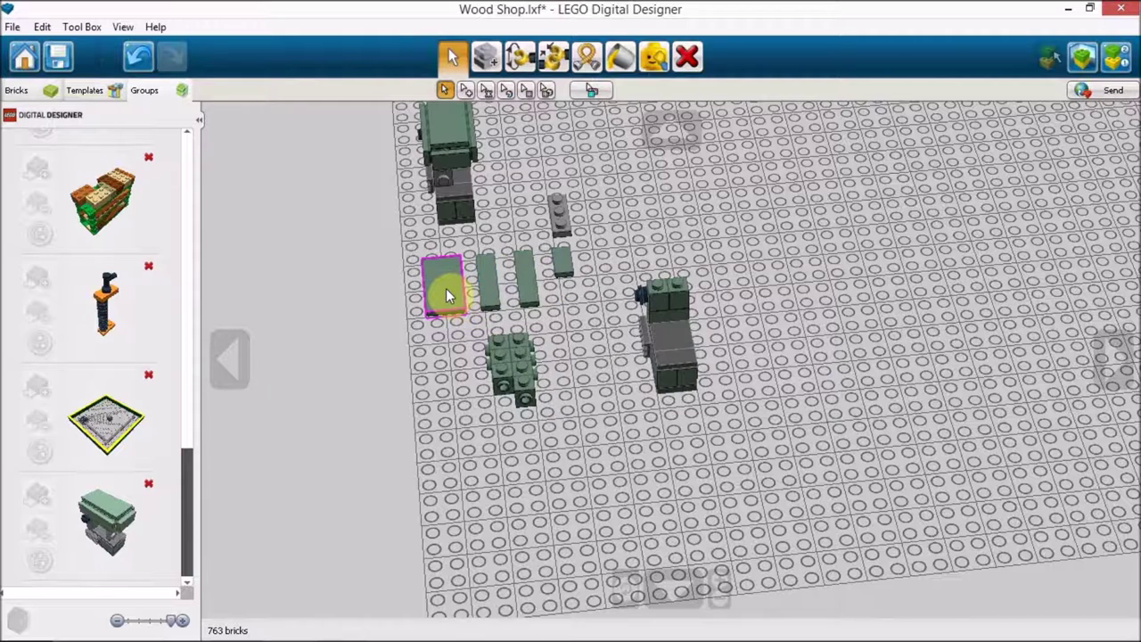
pyautogui.moveTo(446, 288); pyautogui.dragTo(505, 375)
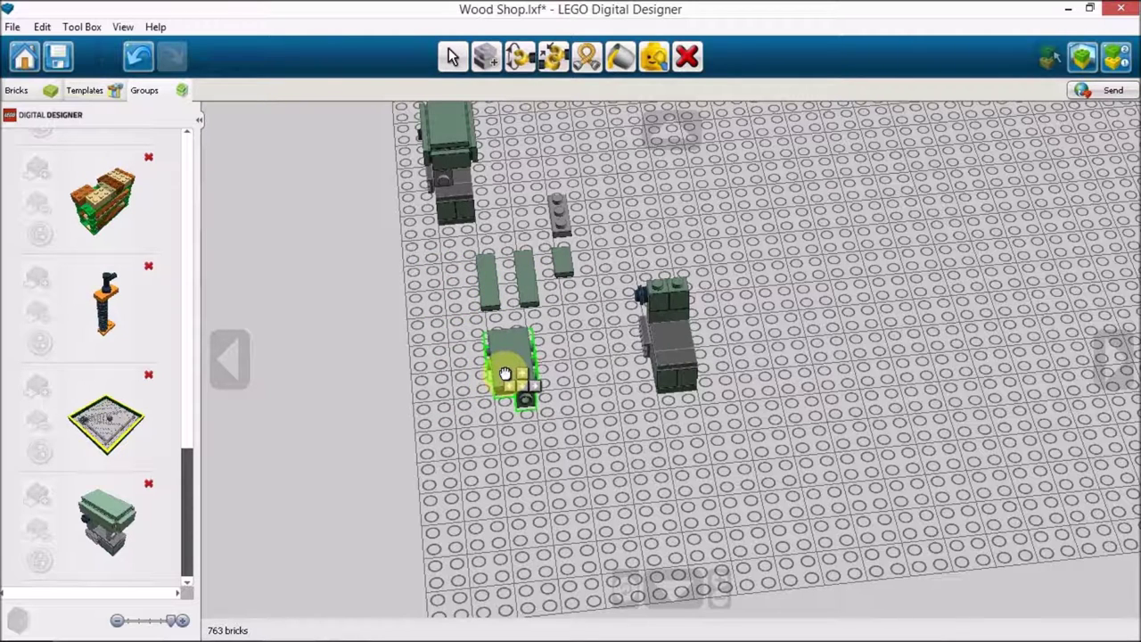
# Seat the plate on the stack and move the connected 8-brick assembly onto the bandsaw base.
pyautogui.moveTo(505, 374); pyautogui.dragTo(503, 367)
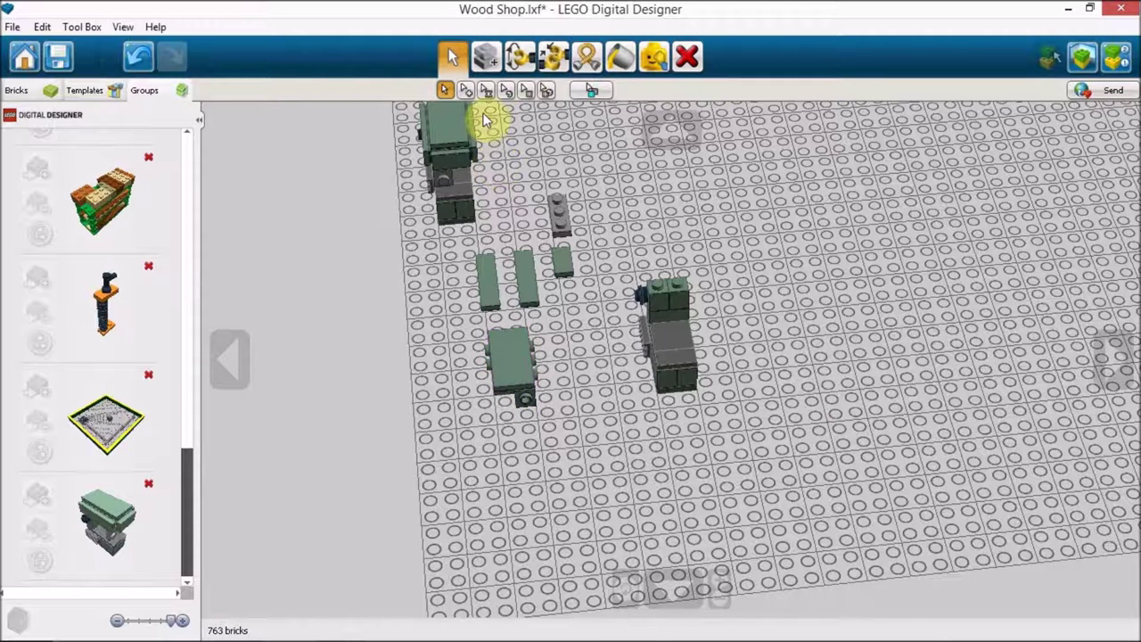
pyautogui.click(486, 90)
pyautogui.click(503, 350)
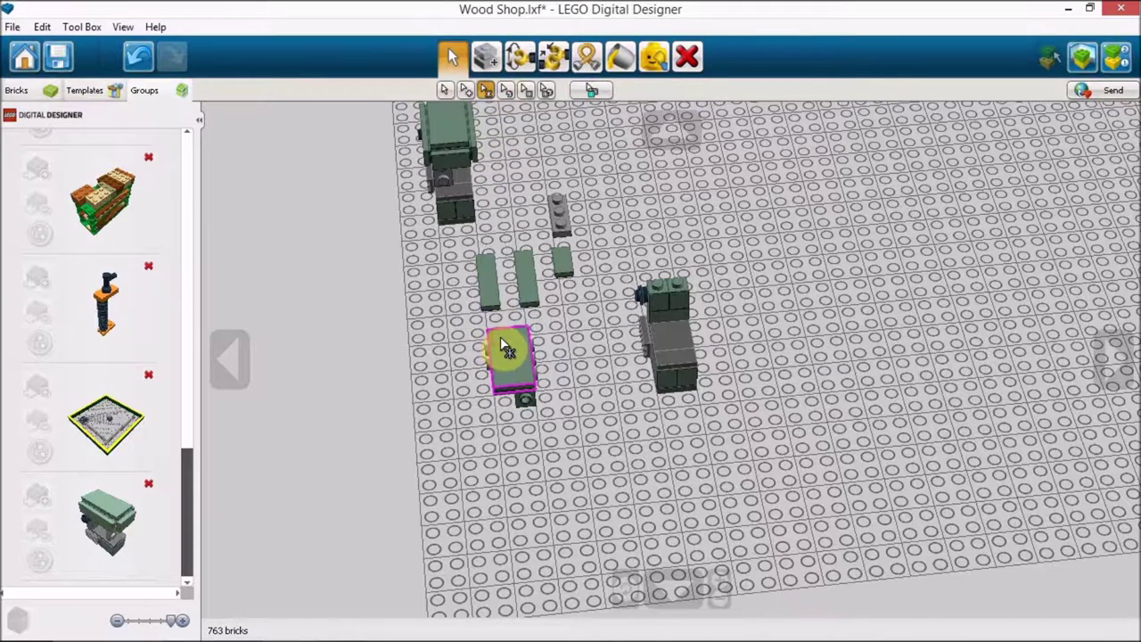
pyautogui.moveTo(504, 349); pyautogui.dragTo(658, 284)
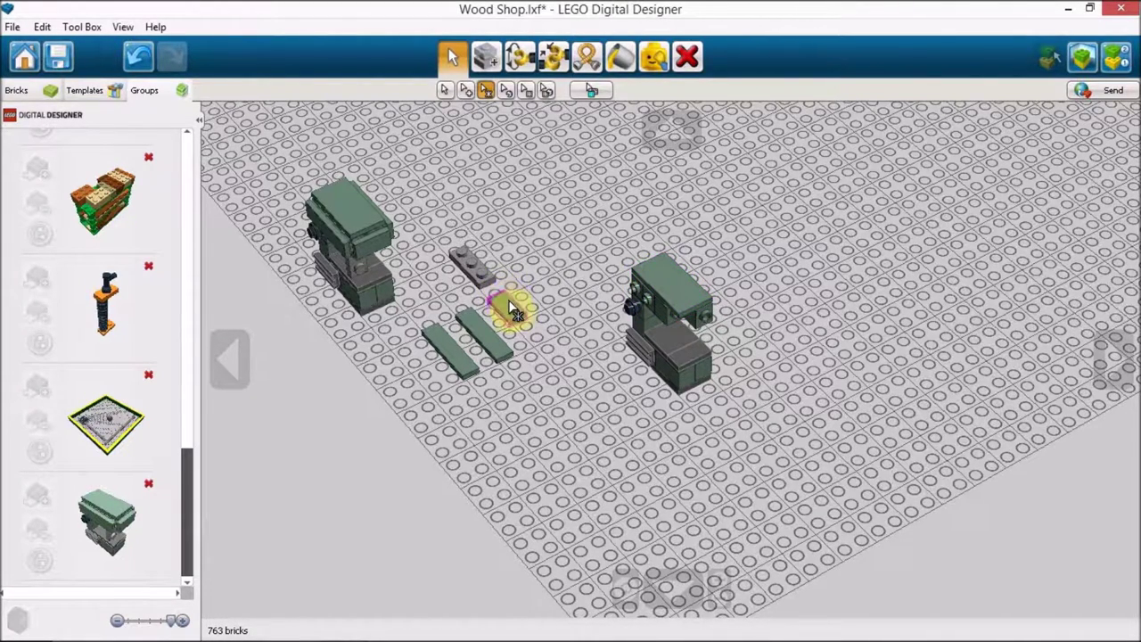
pyautogui.click(231, 349)
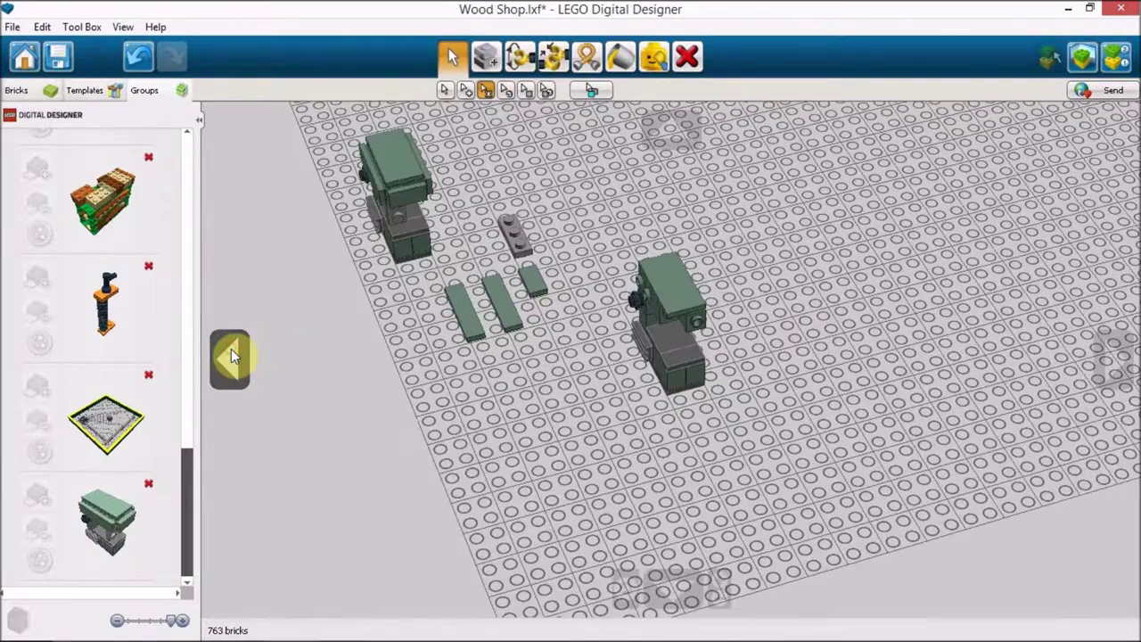
pyautogui.click(231, 349)
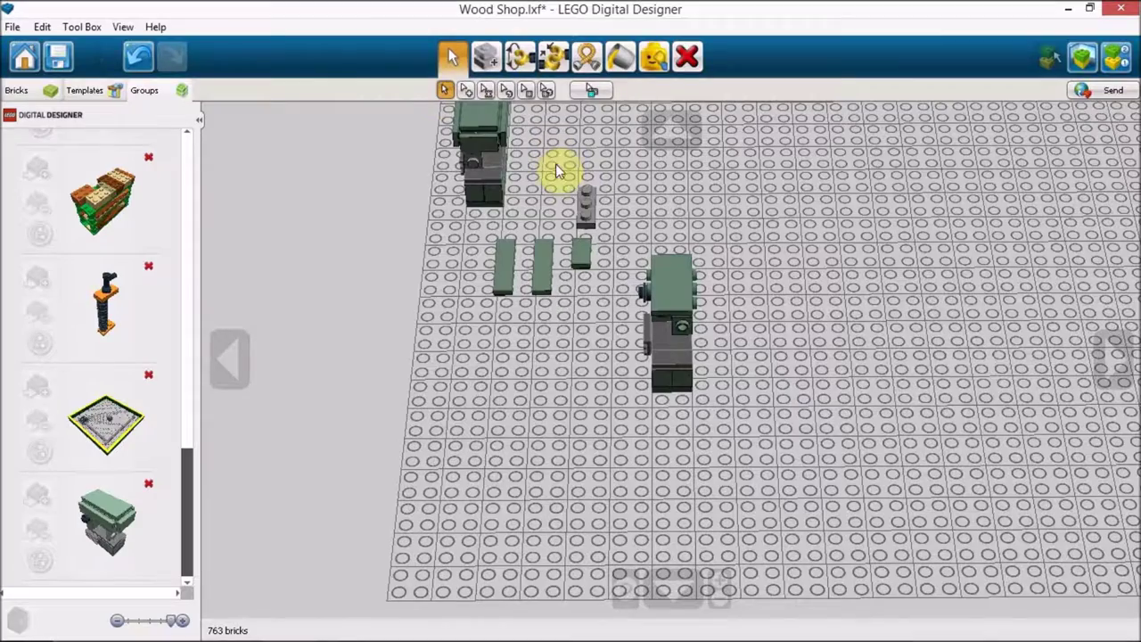
# Attach the small grey brick and the small green brick to the bandsaw.
pyautogui.click(595, 200)
pyautogui.moveTo(588, 207); pyautogui.dragTo(663, 309)
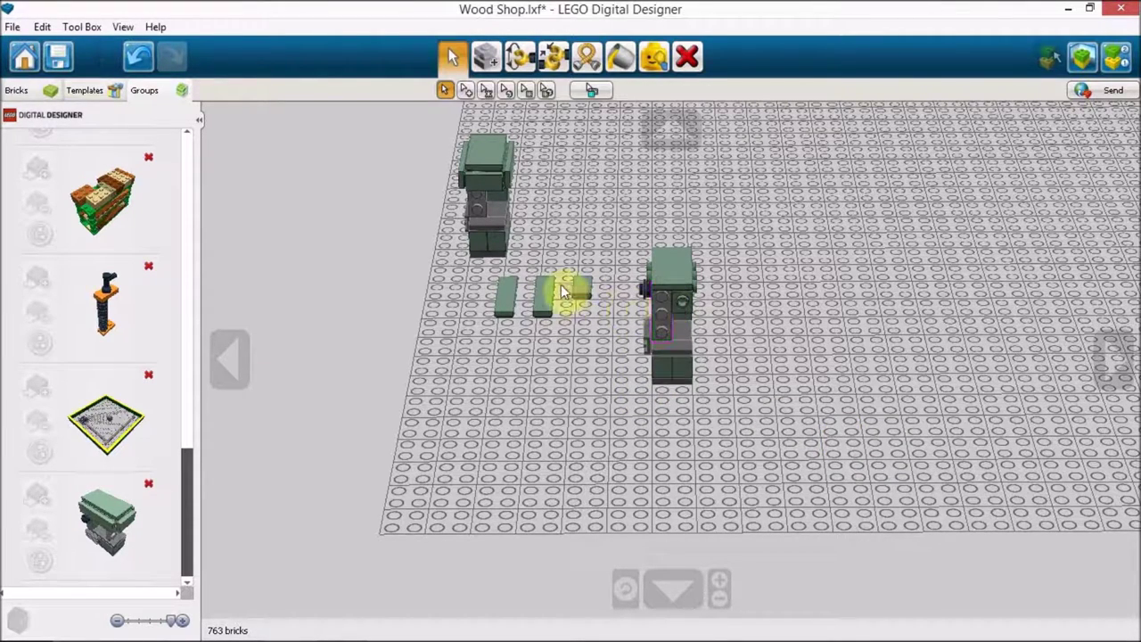
pyautogui.moveTo(580, 293); pyautogui.dragTo(667, 307)
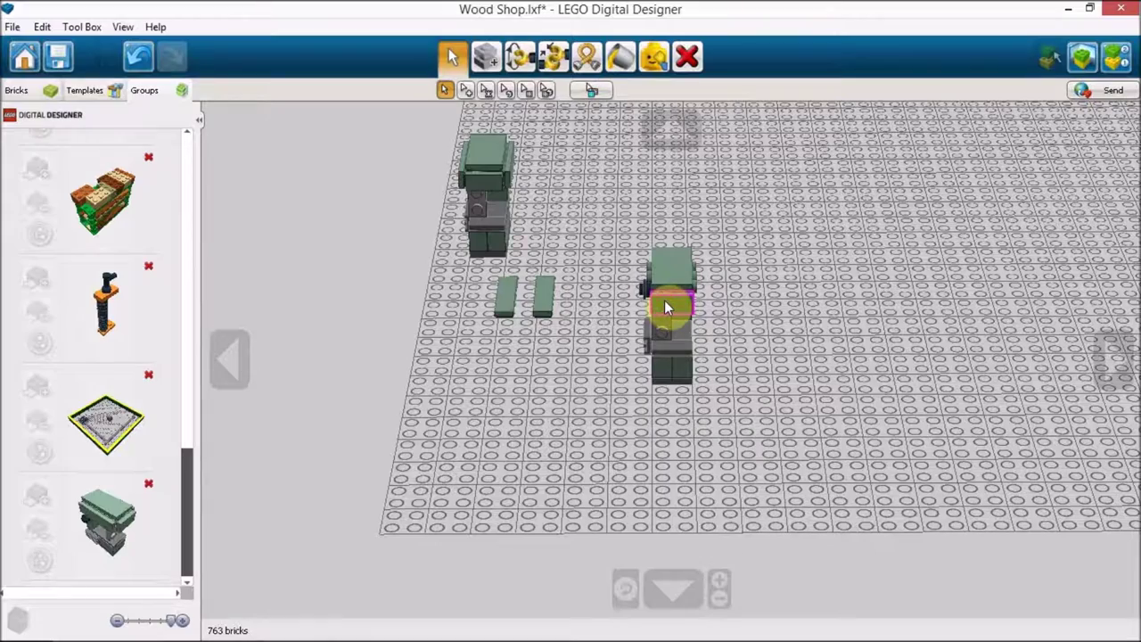
pyautogui.click(612, 349)
pyautogui.click(234, 356)
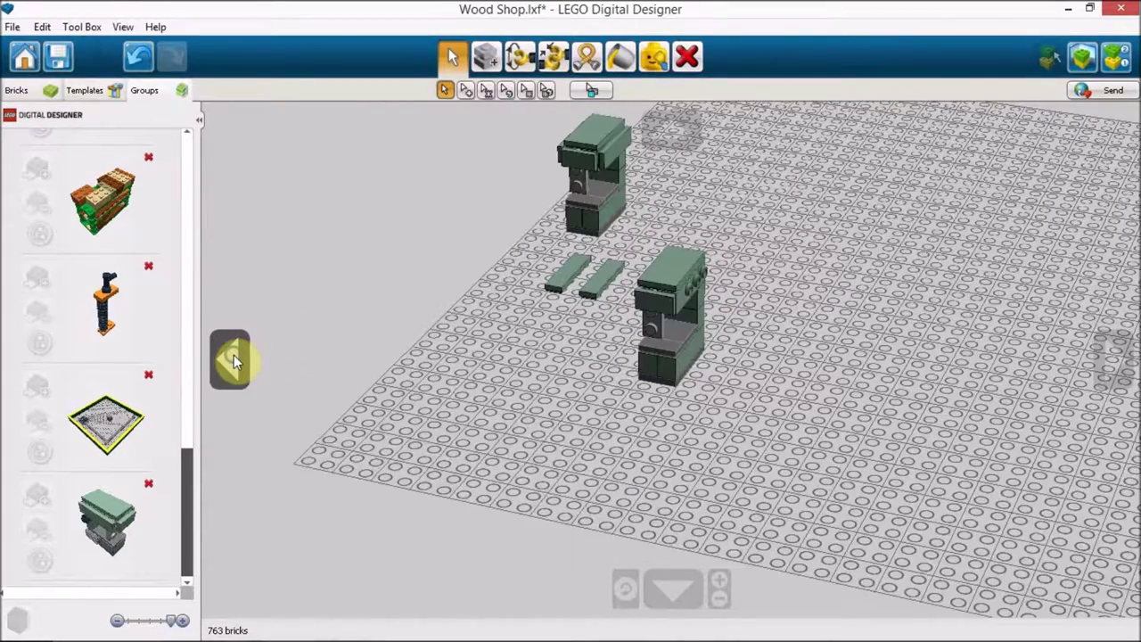
# Fit the two remaining green plates, lying flat, onto the tops of the machines.
pyautogui.moveTo(604, 275); pyautogui.dragTo(539, 380)
pyautogui.press('Up')
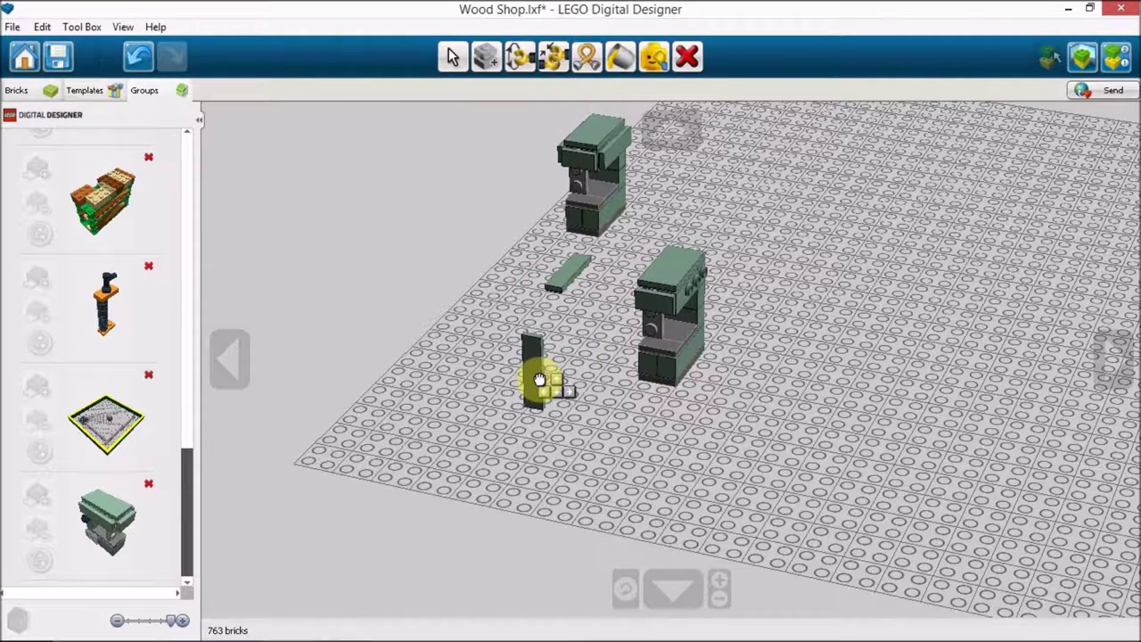
pyautogui.press('Up')
pyautogui.moveTo(539, 380); pyautogui.dragTo(699, 279)
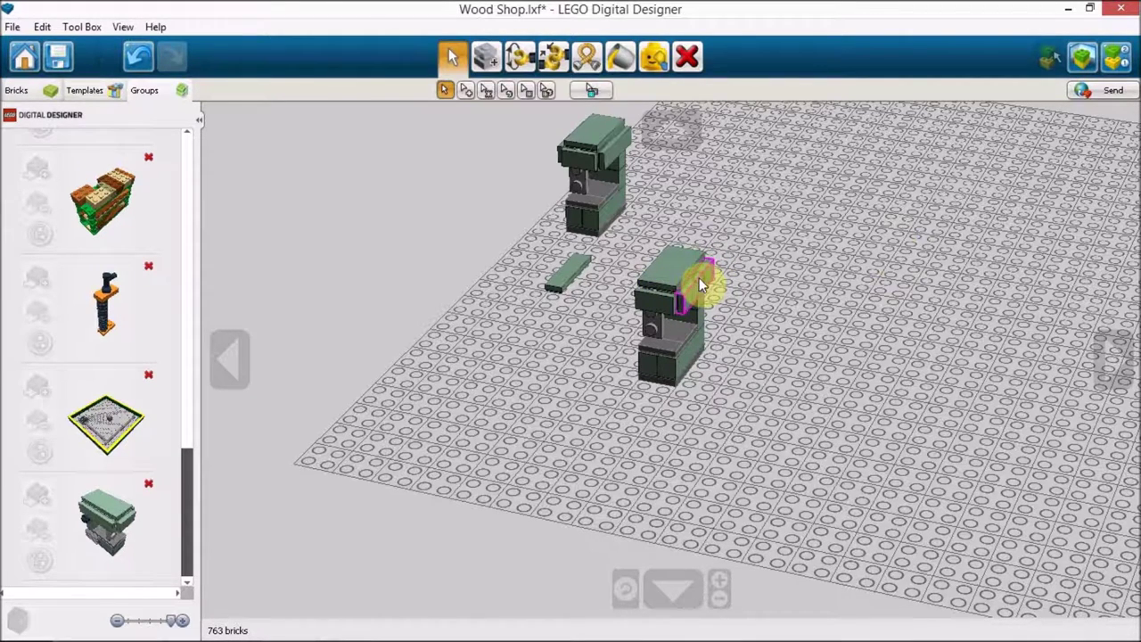
pyautogui.click(1121, 356)
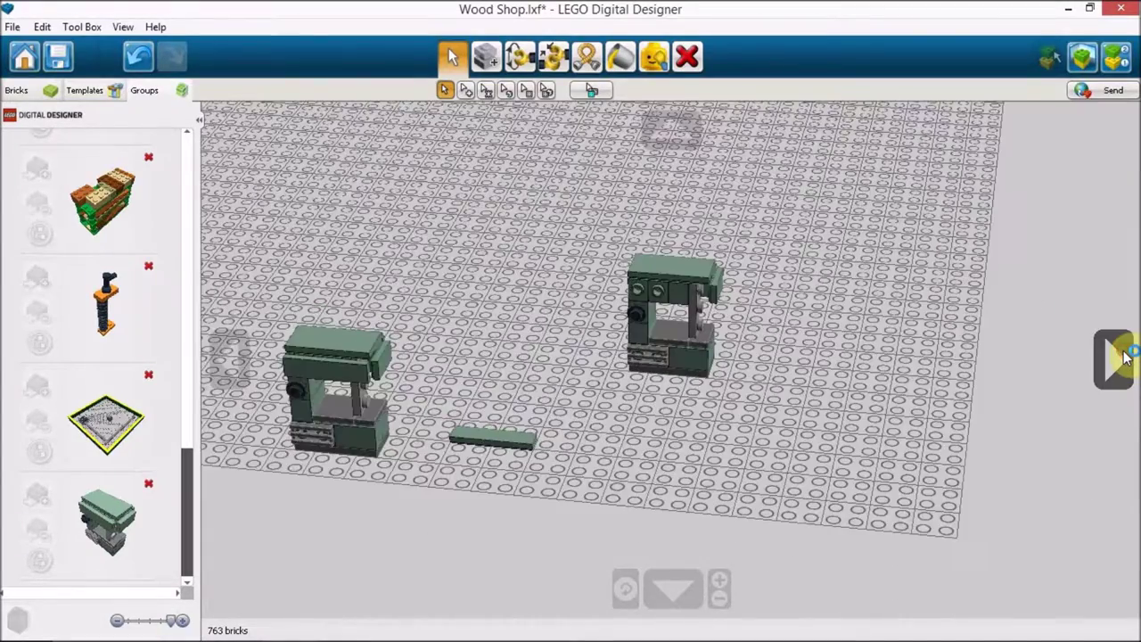
pyautogui.click(1121, 356)
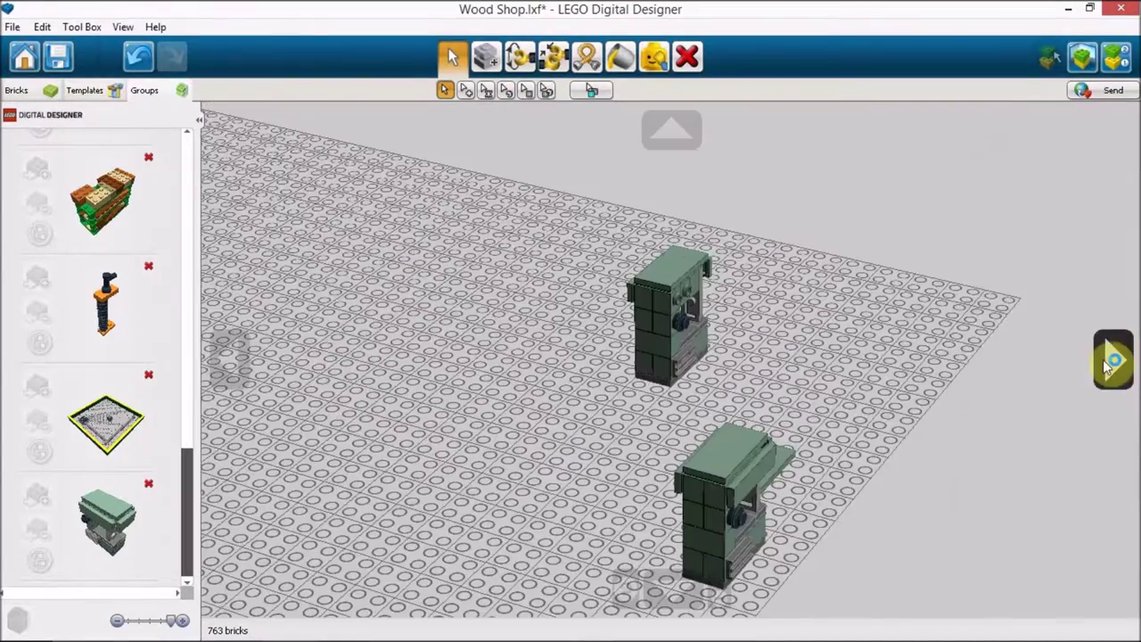
pyautogui.click(230, 357)
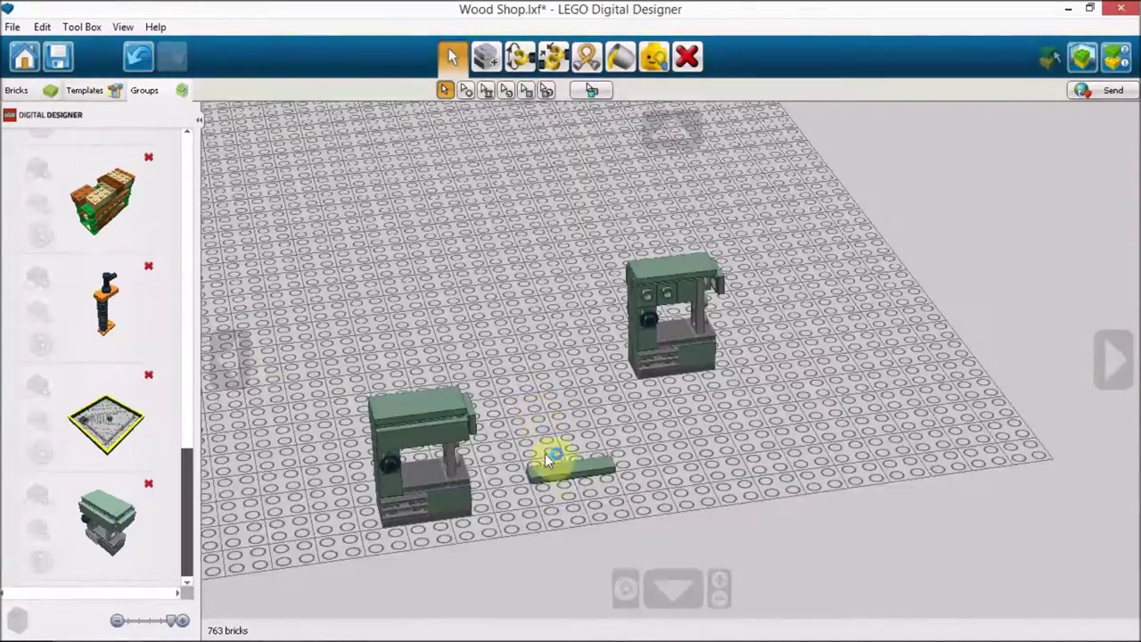
pyautogui.click(556, 474)
pyautogui.moveTo(556, 474); pyautogui.dragTo(666, 300)
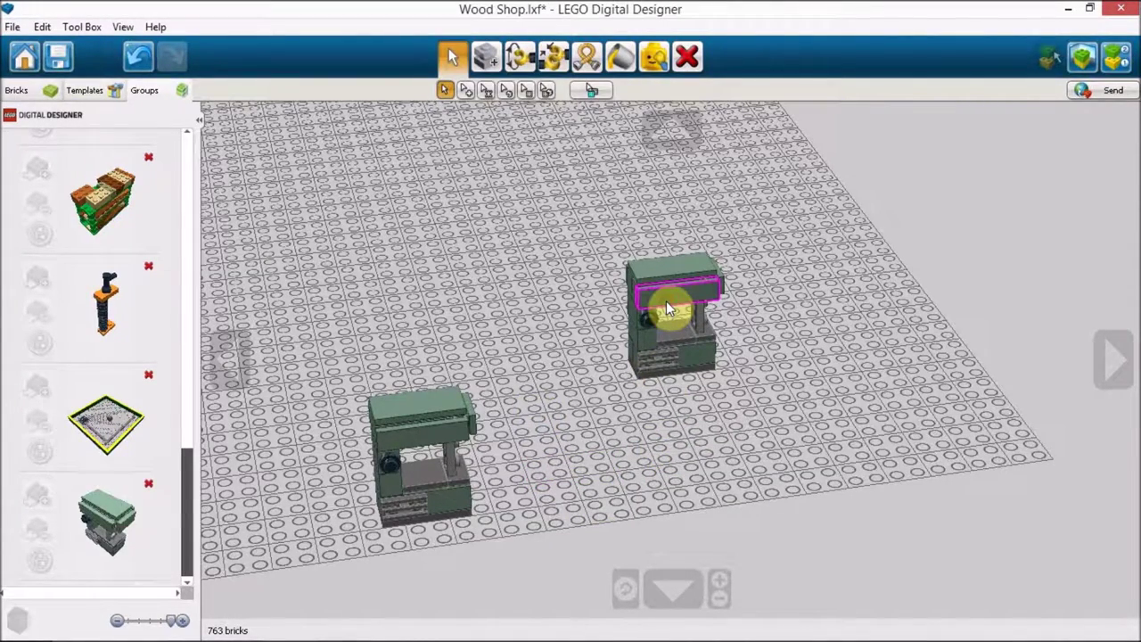
pyautogui.click(230, 369)
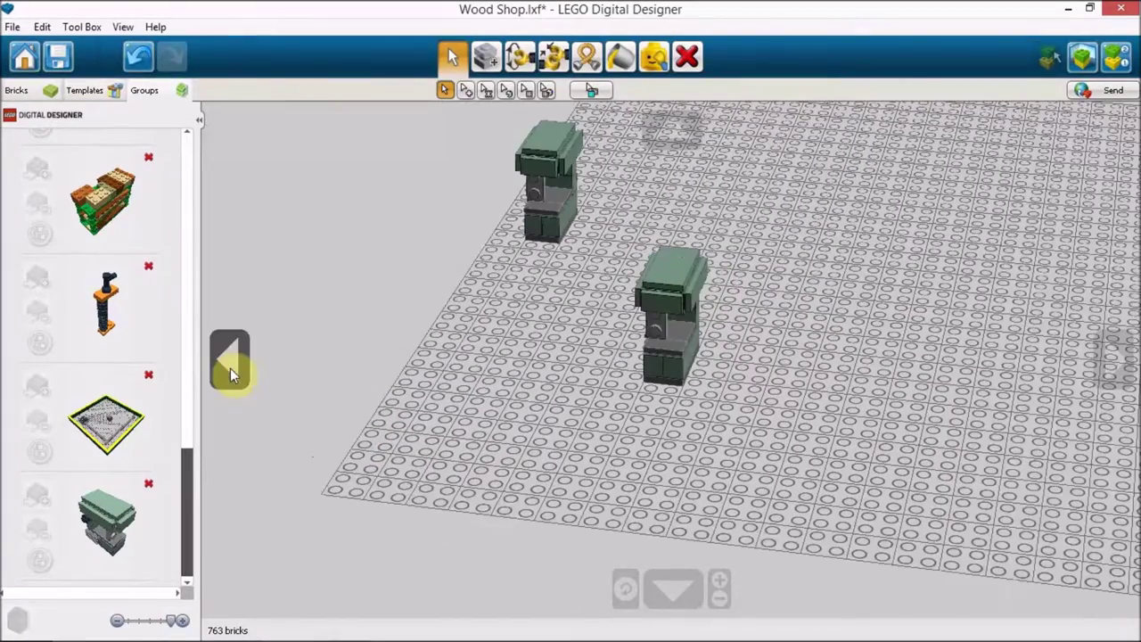